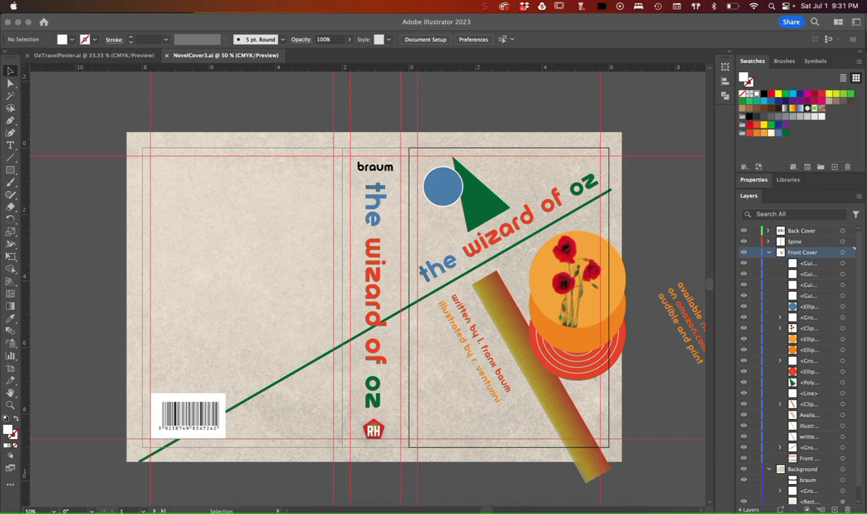
- In Document Setup, link the bleed fields to 0.125 in on top, bottom, left and right
{"action": "left_click", "coordinate": [68, 327]}
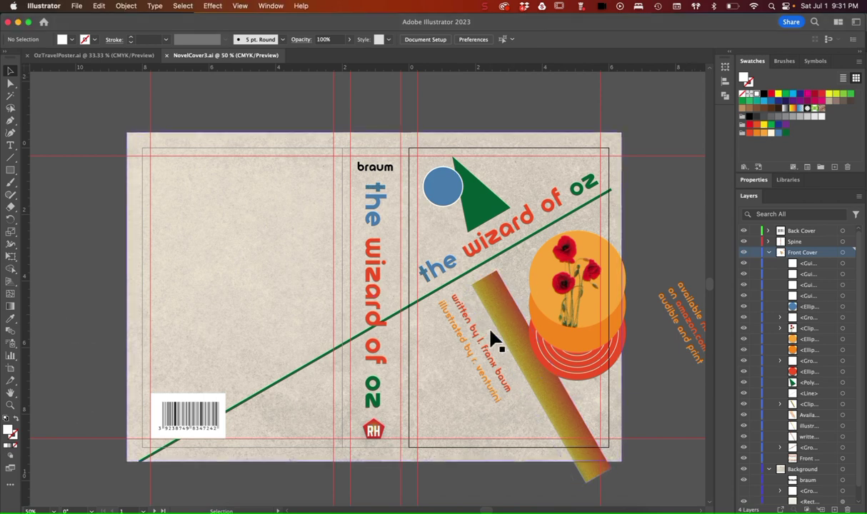
{"action": "scroll", "coordinate": [448, 362], "scroll_direction": "down", "scroll_amount": 2}
{"action": "scroll", "coordinate": [447, 362], "scroll_direction": "right", "scroll_amount": 2}
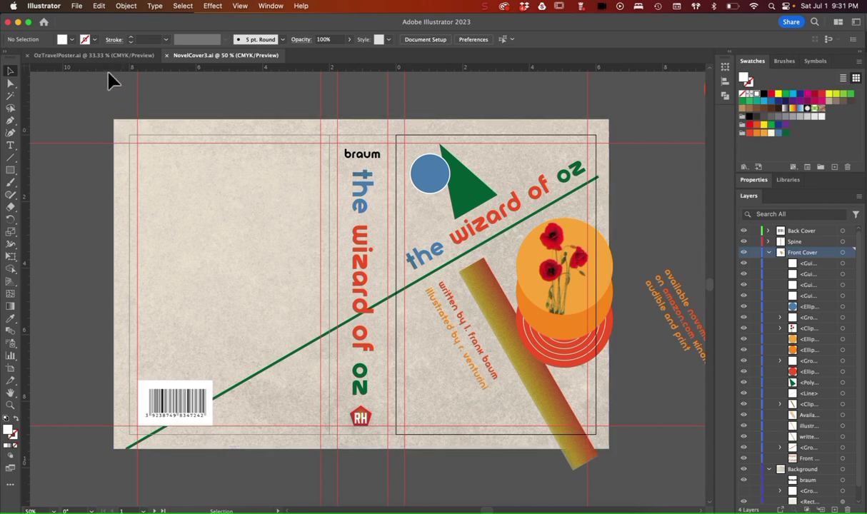
{"action": "left_click", "coordinate": [83, 8]}
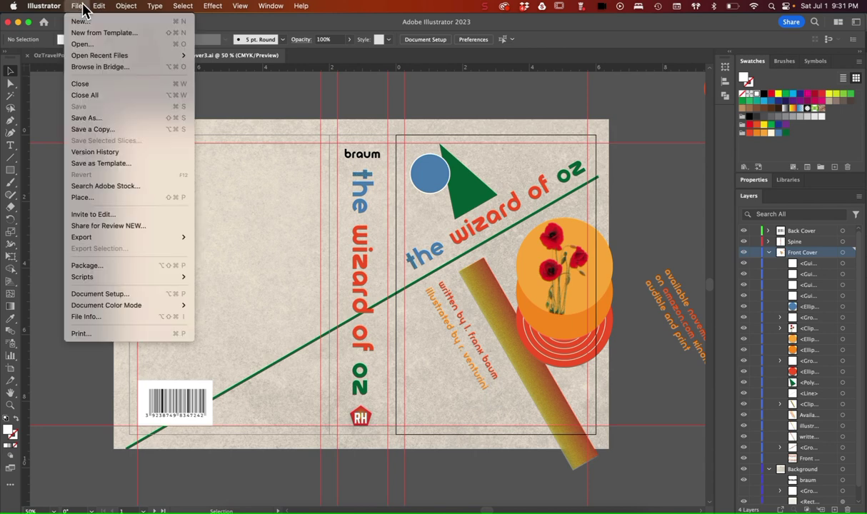
{"action": "left_click", "coordinate": [108, 300]}
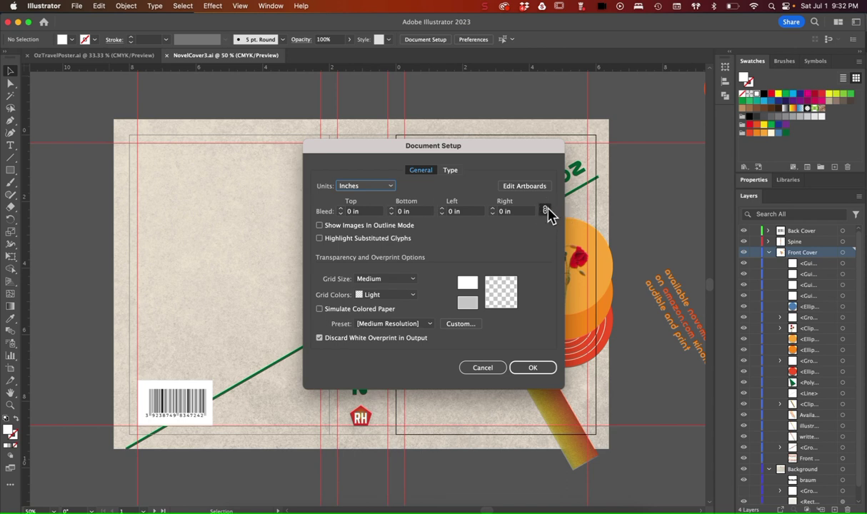
{"action": "left_click", "coordinate": [340, 207]}
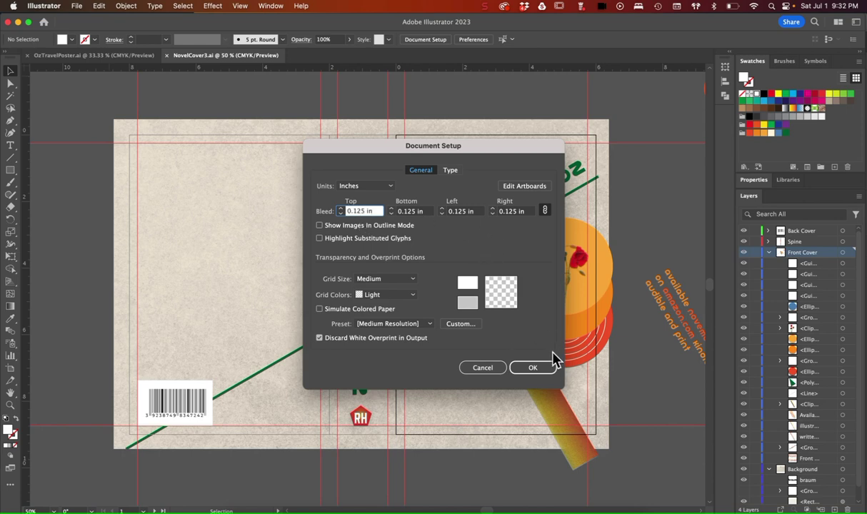
{"action": "left_click", "coordinate": [534, 368]}
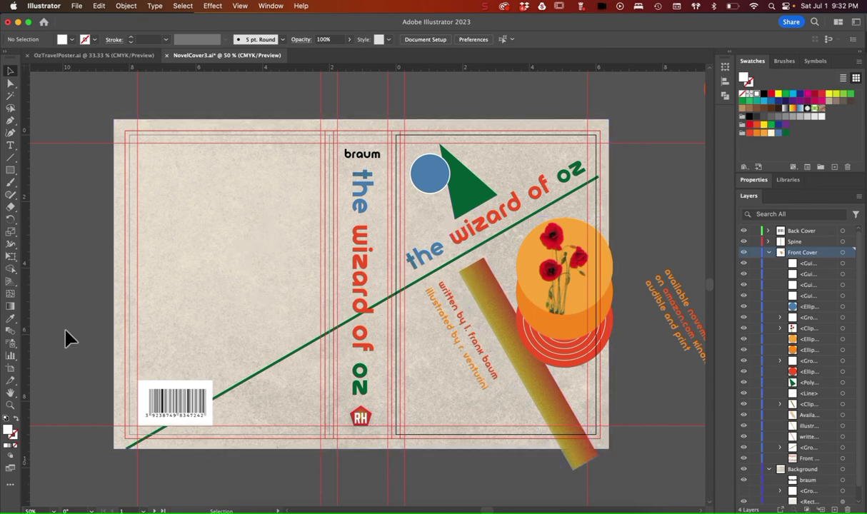
- Check the three artboards with the Artboard tool, return to selection, and save NovelCover3.ai
{"action": "left_click", "coordinate": [12, 370]}
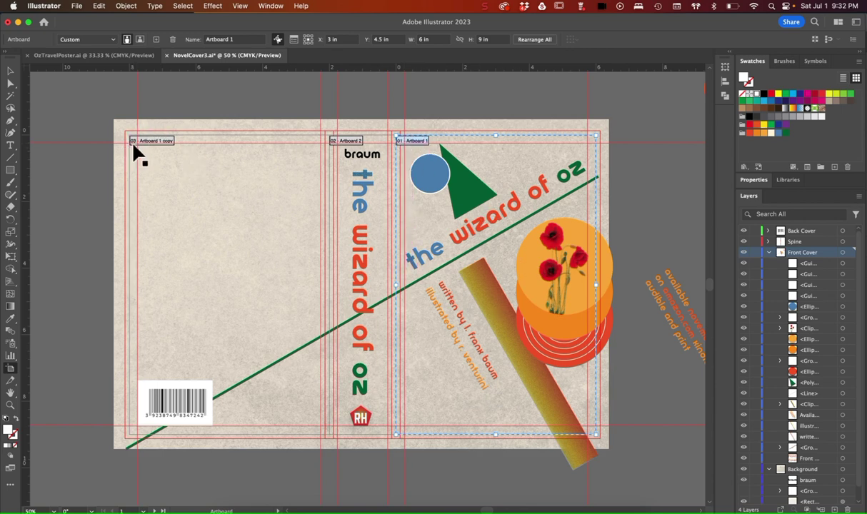
{"action": "left_click", "coordinate": [14, 72]}
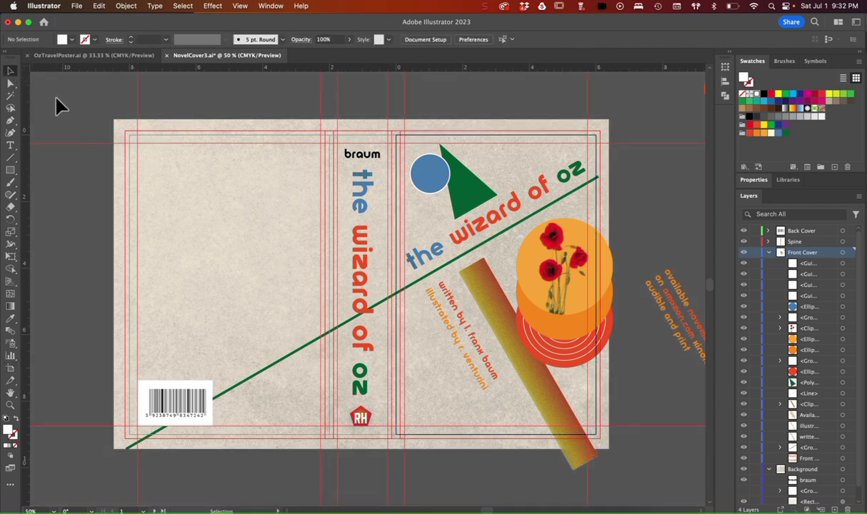
{"action": "key", "text": "a"}
{"action": "key", "text": "super+s"}
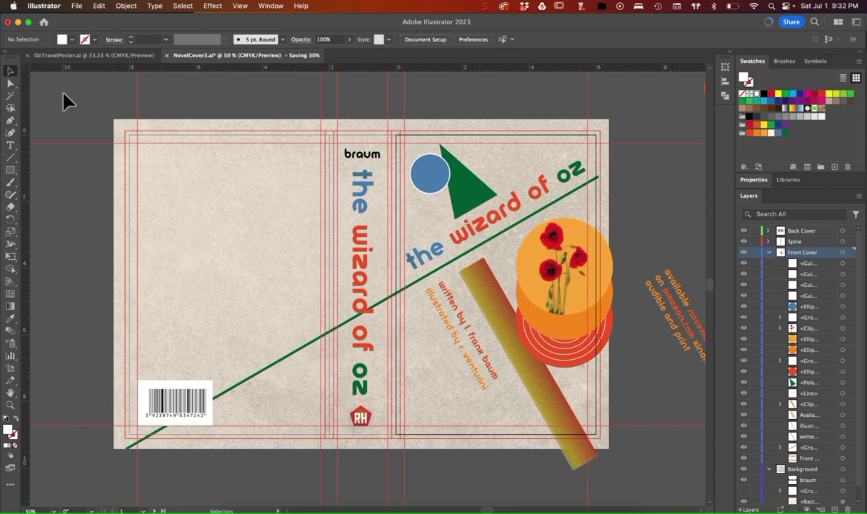
{"action": "left_click", "coordinate": [76, 5]}
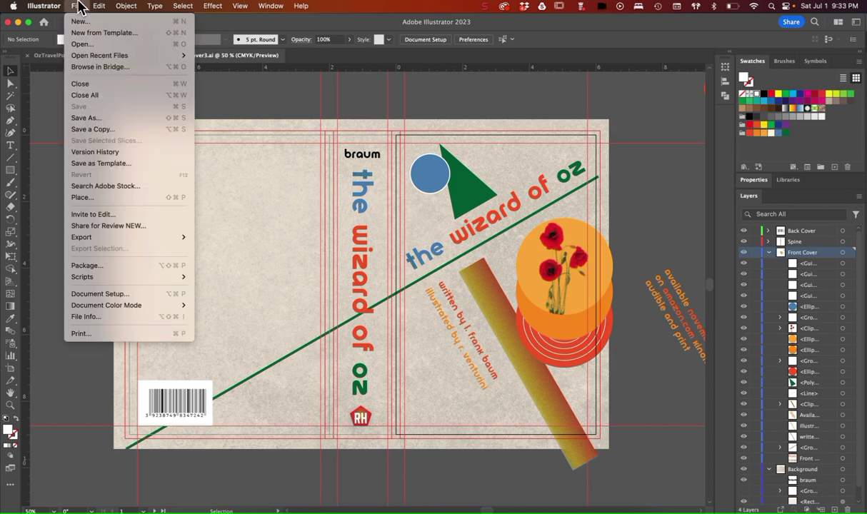
- Save a local copy named NovelCover1 in Adobe PDF format, limited to artboard range 1
{"action": "left_click", "coordinate": [101, 120]}
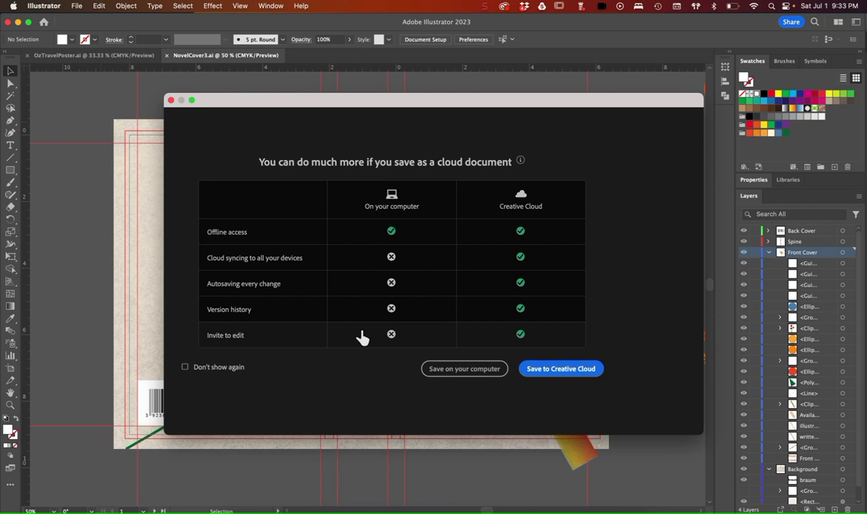
{"action": "left_click", "coordinate": [447, 372]}
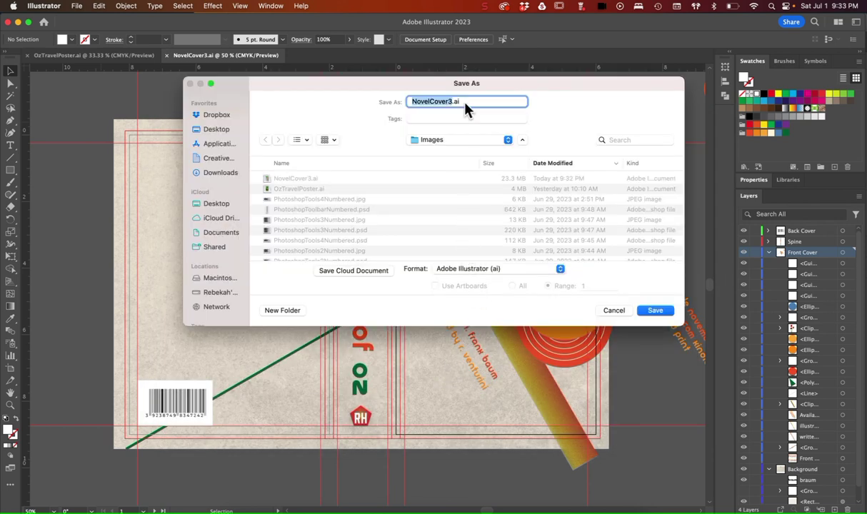
{"action": "left_click_drag", "start_coordinate": [480, 87], "coordinate": [451, 154]}
{"action": "key", "text": "Right"}
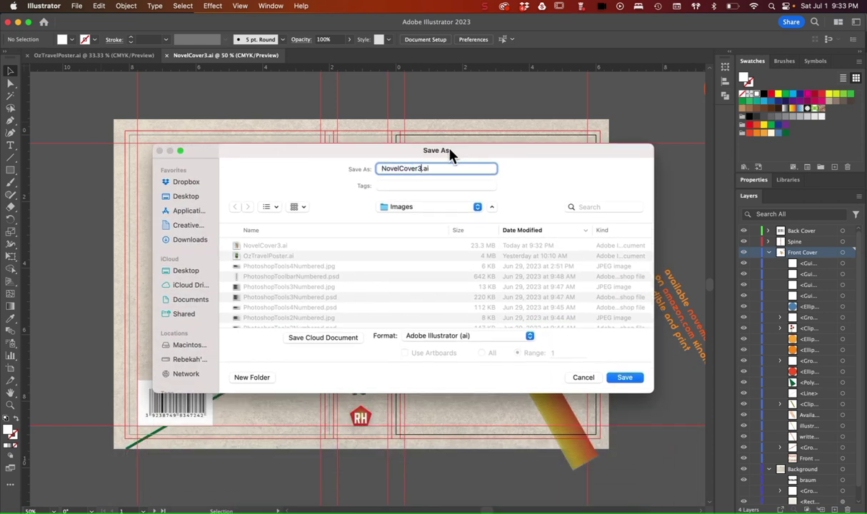
{"action": "key", "text": "BackSpace"}
{"action": "type", "text": "1"}
{"action": "left_click", "coordinate": [485, 333]}
{"action": "left_click", "coordinate": [473, 370]}
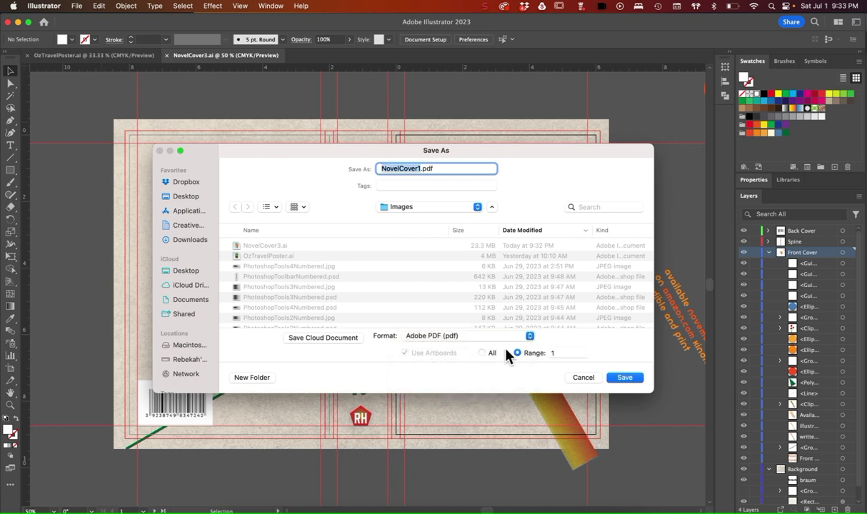
{"action": "left_click", "coordinate": [558, 352]}
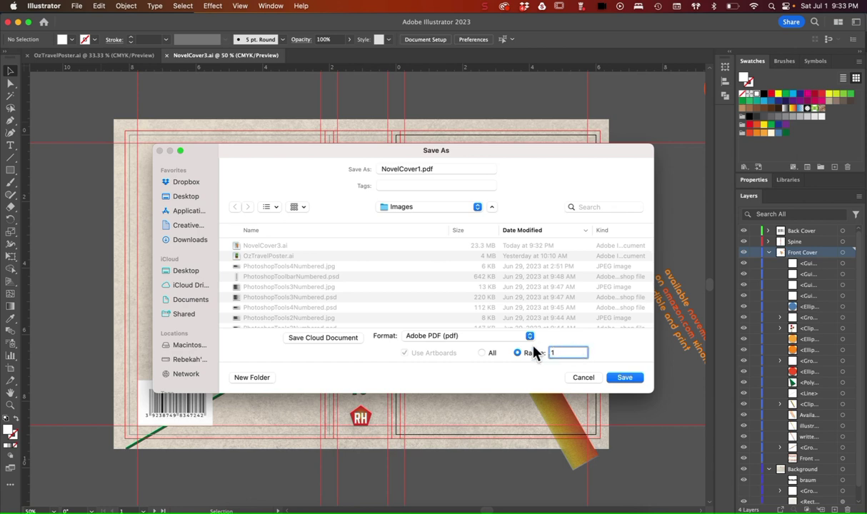
{"action": "left_click", "coordinate": [623, 376]}
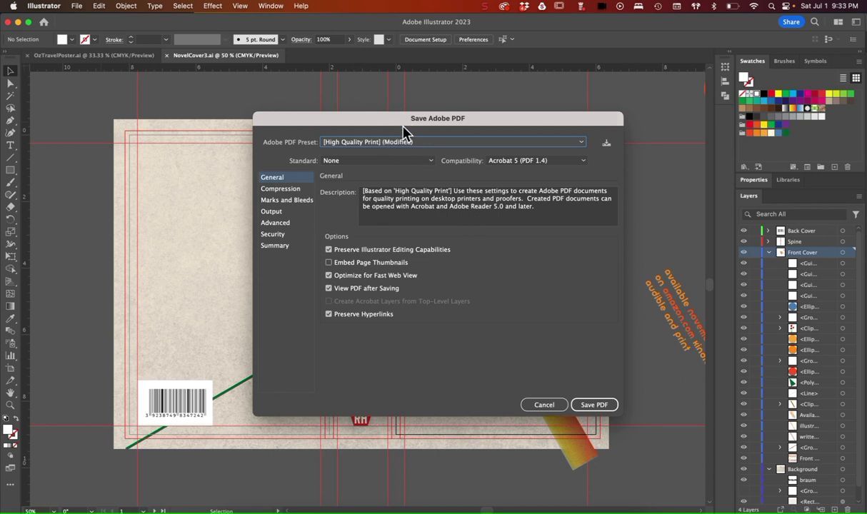
- Export NovelCover1.pdf with [High Quality Print], all printer's marks and the document bleed settings
{"action": "left_click", "coordinate": [406, 141]}
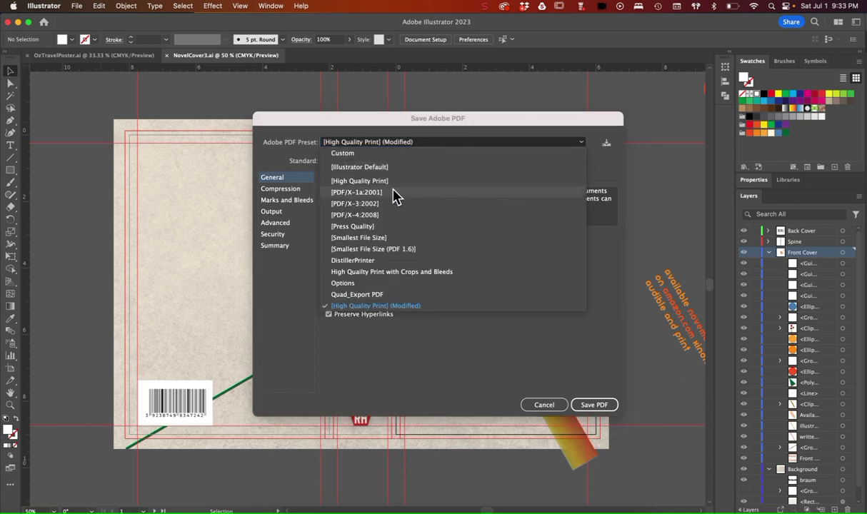
{"action": "left_click", "coordinate": [364, 183]}
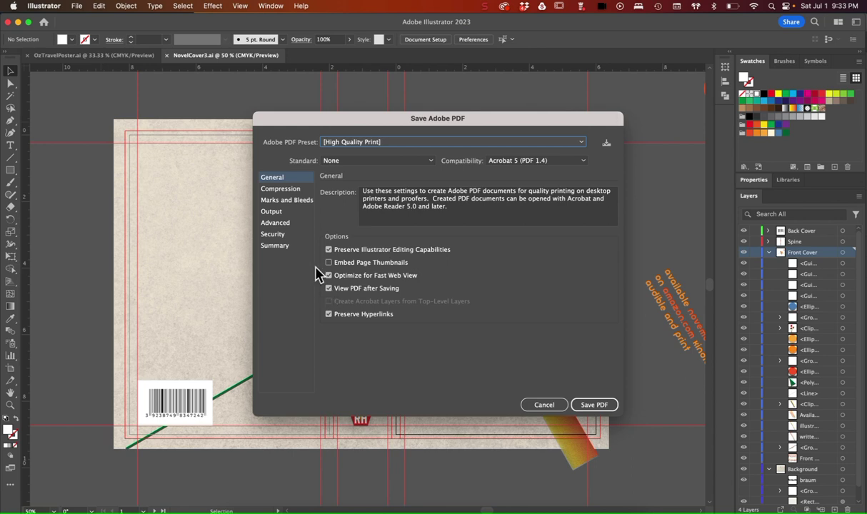
{"action": "left_click", "coordinate": [289, 202]}
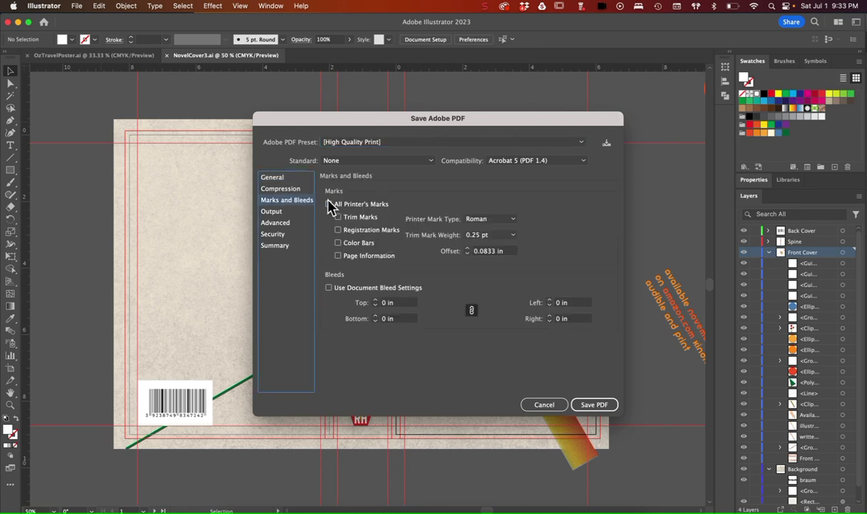
{"action": "left_click", "coordinate": [328, 205]}
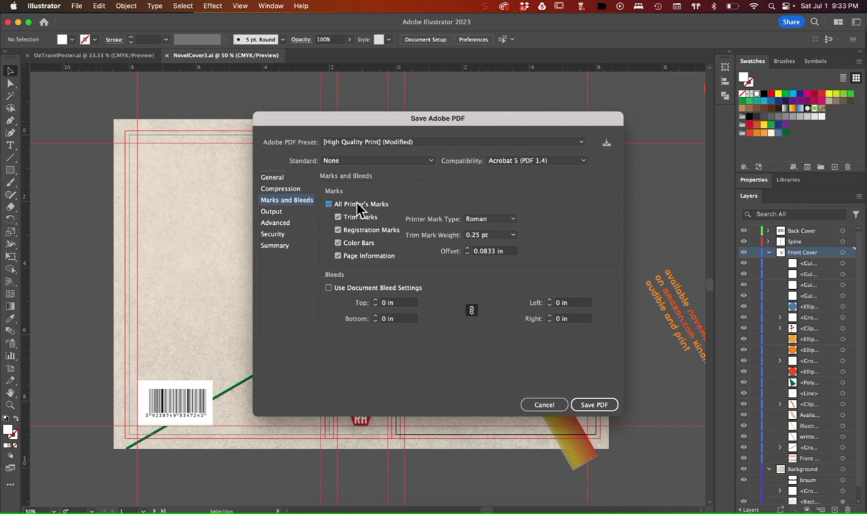
{"action": "left_click", "coordinate": [329, 288]}
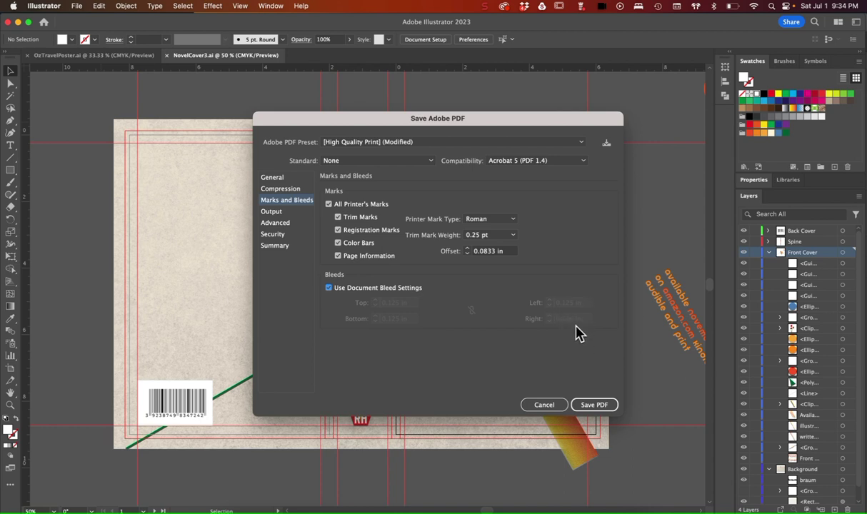
{"action": "left_click", "coordinate": [592, 405]}
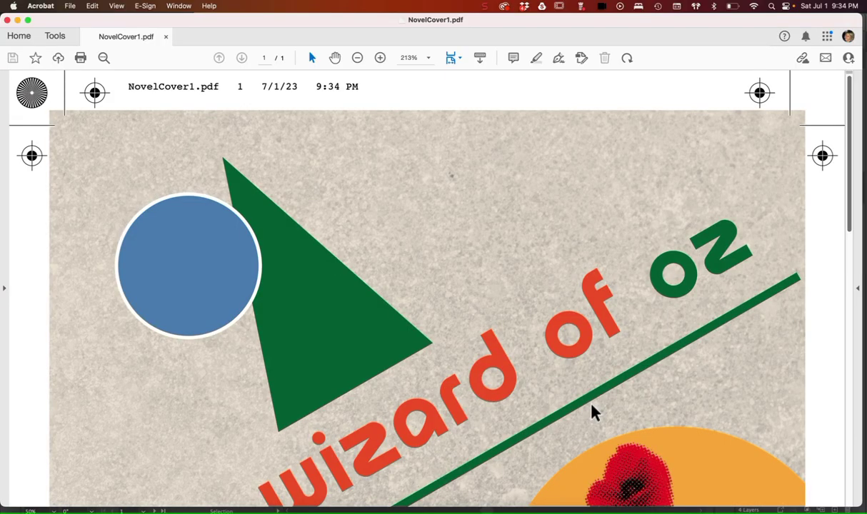
- Fit NovelCover1.pdf to the Acrobat window, inspect its printer's marks and header, then close it
{"action": "key", "text": "super+0"}
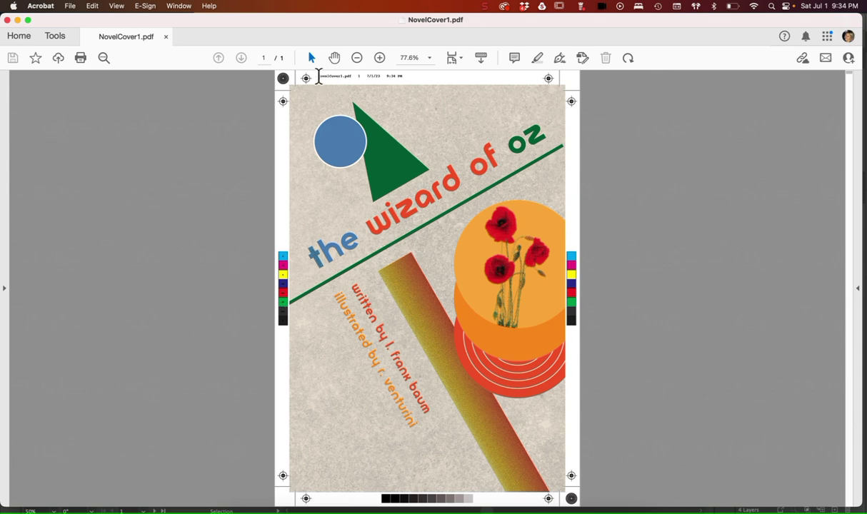
{"action": "left_click_drag", "start_coordinate": [319, 75], "coordinate": [351, 76]}
{"action": "left_click", "coordinate": [227, 137]}
{"action": "left_click", "coordinate": [7, 20]}
- Save a local copy named NovelCover4 in Adobe PDF format, exporting only artboard 3
{"action": "left_click", "coordinate": [89, 121]}
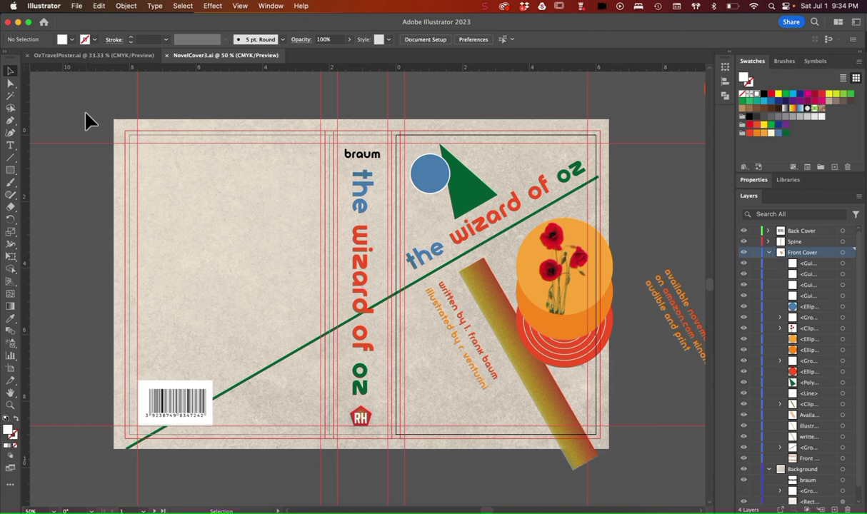
{"action": "left_click", "coordinate": [76, 7]}
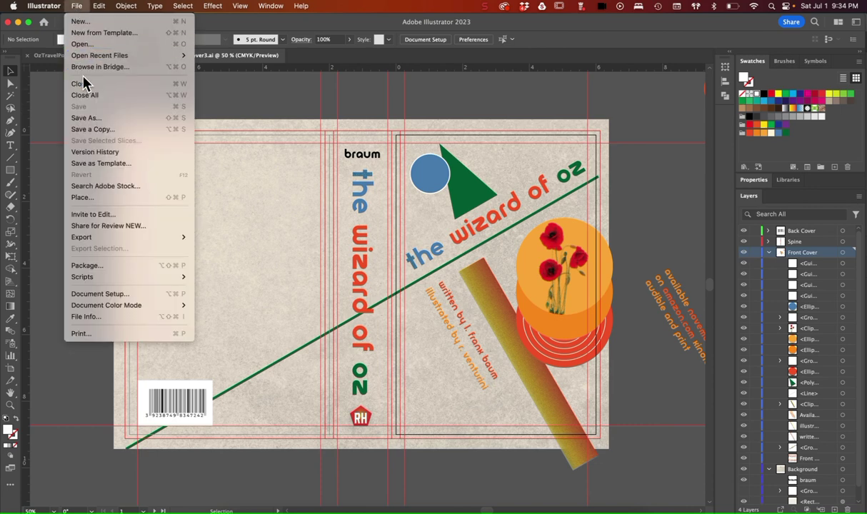
{"action": "left_click", "coordinate": [95, 123]}
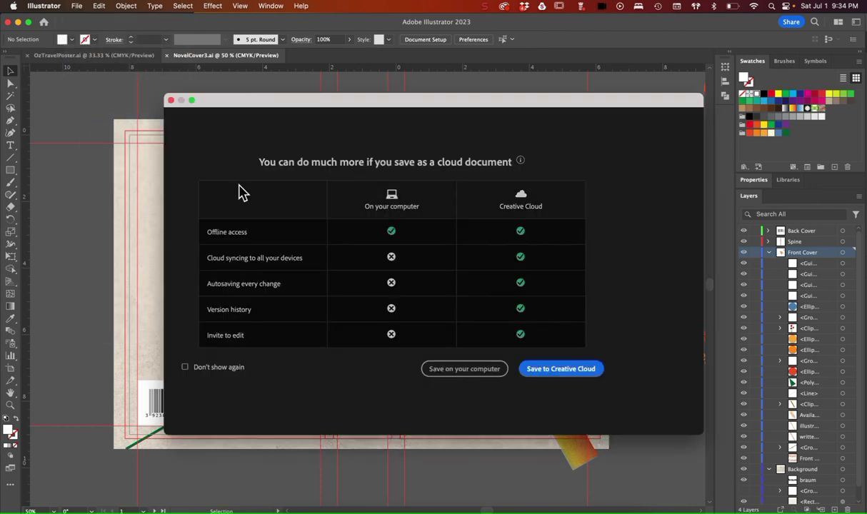
{"action": "left_click", "coordinate": [445, 375]}
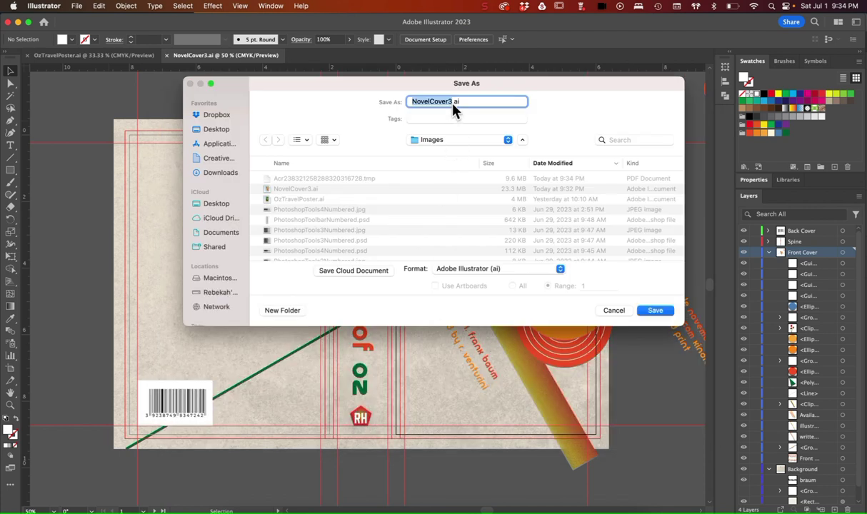
{"action": "key", "text": "BackSpace"}
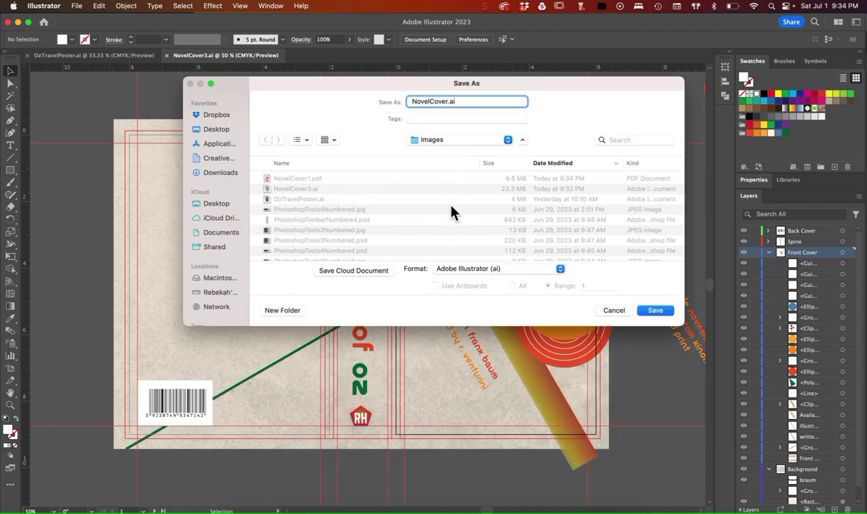
{"action": "type", "text": "4"}
{"action": "left_click", "coordinate": [553, 273]}
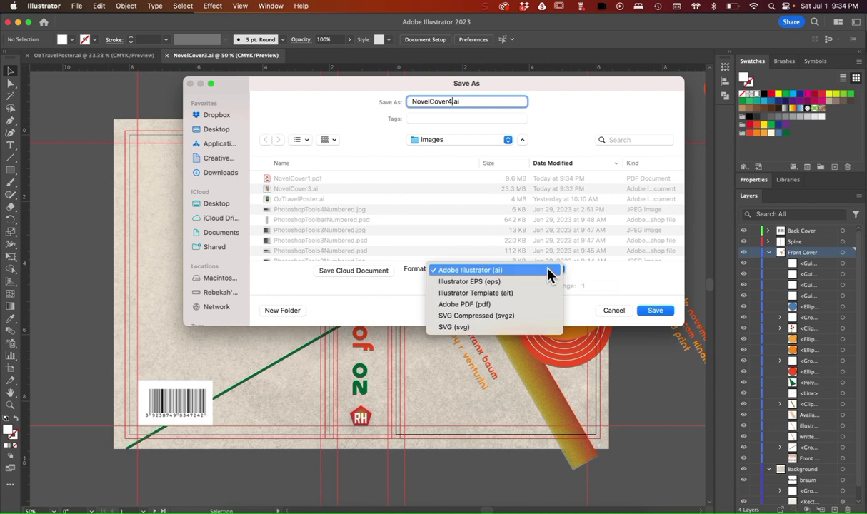
{"action": "left_click", "coordinate": [537, 305]}
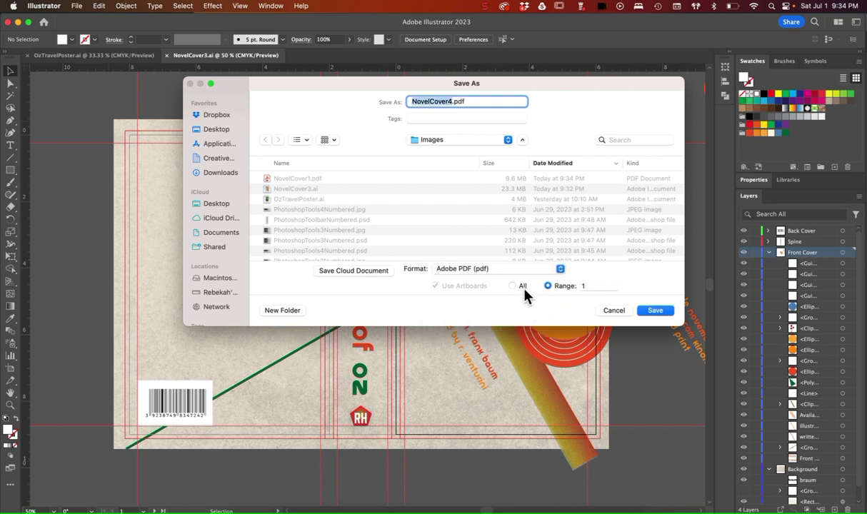
{"action": "left_click", "coordinate": [590, 285]}
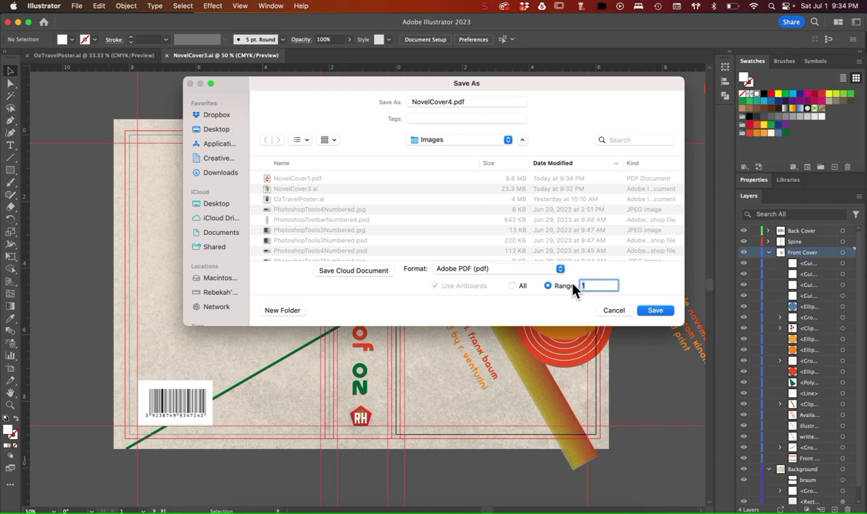
{"action": "type", "text": "3"}
{"action": "left_click", "coordinate": [654, 312]}
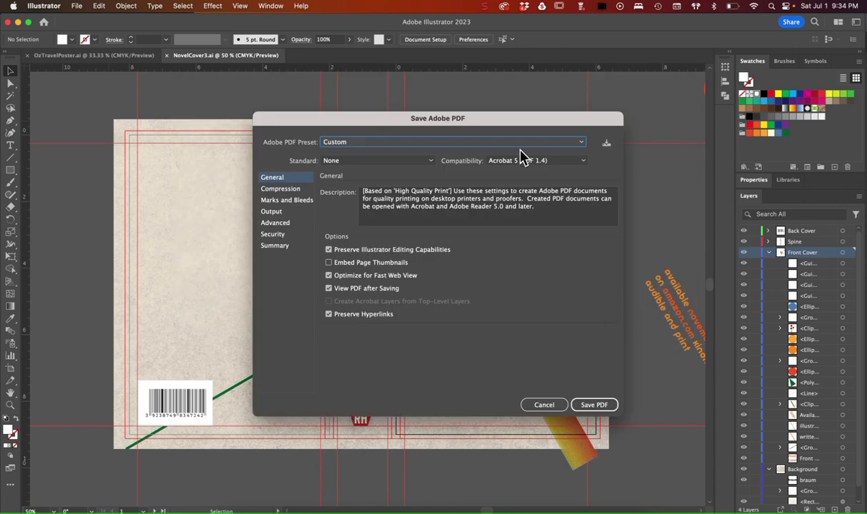
- Keep the Custom preset, confirm printer's marks and bleed in Marks and Bleeds, and save NovelCover4.pdf
{"action": "left_click", "coordinate": [519, 145]}
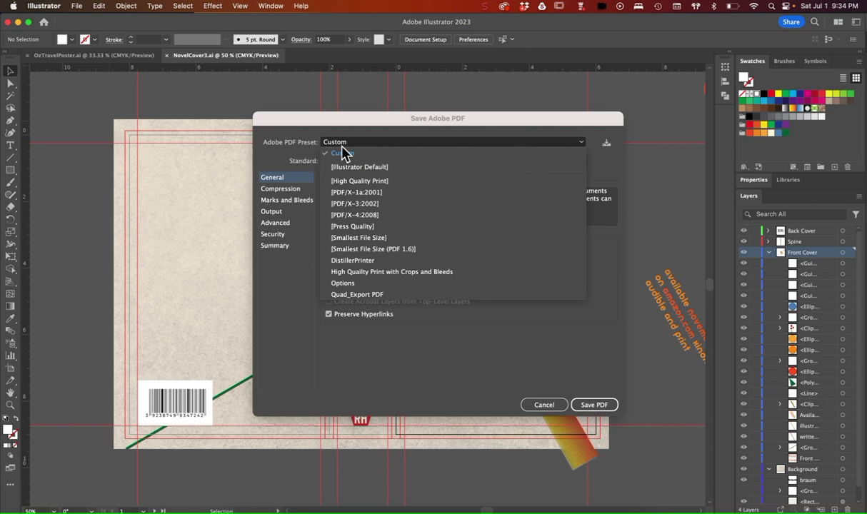
{"action": "left_click", "coordinate": [326, 348]}
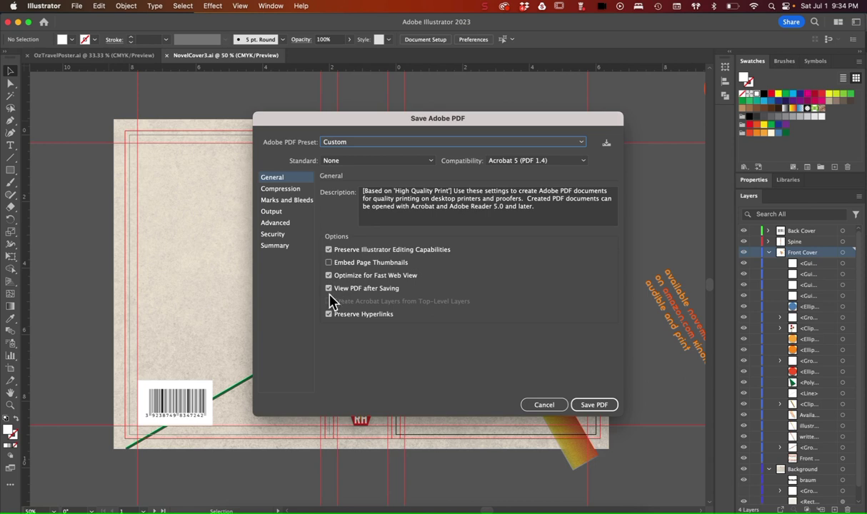
{"action": "left_click", "coordinate": [277, 201]}
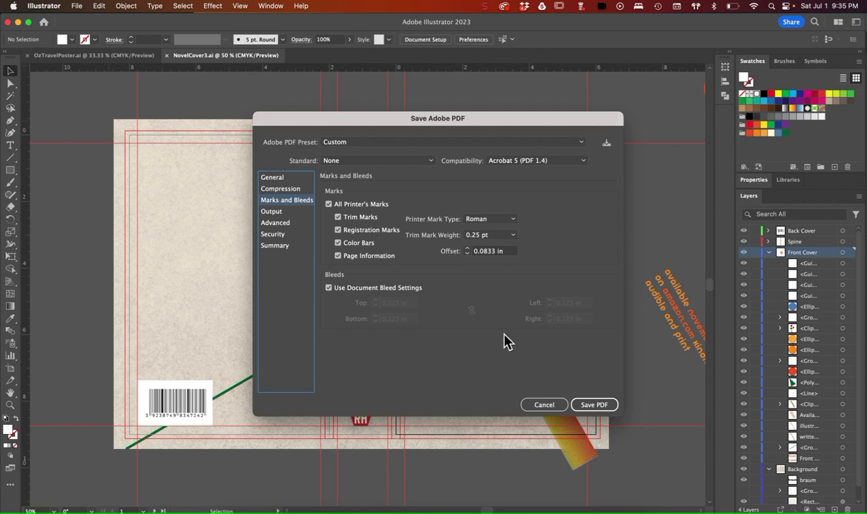
{"action": "left_click", "coordinate": [592, 407]}
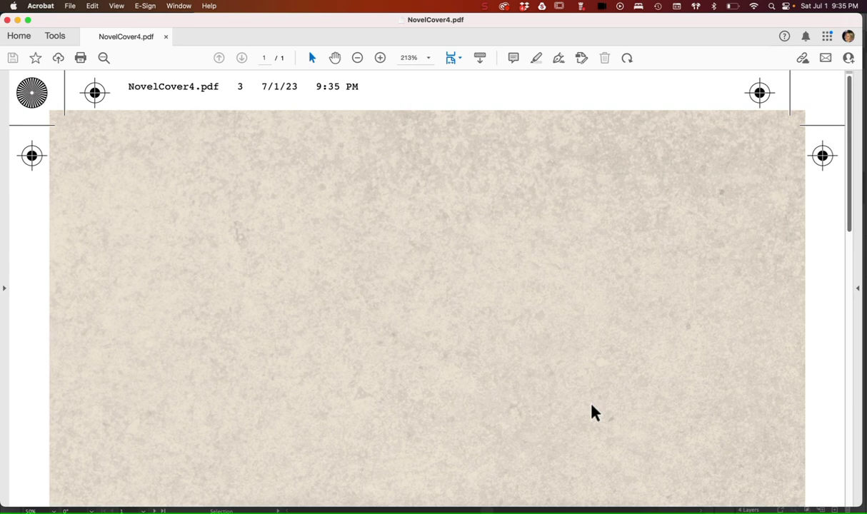
- Fit the NovelCover4.pdf page in Acrobat to review its marks, then close the PDF
{"action": "key", "text": "super+0"}
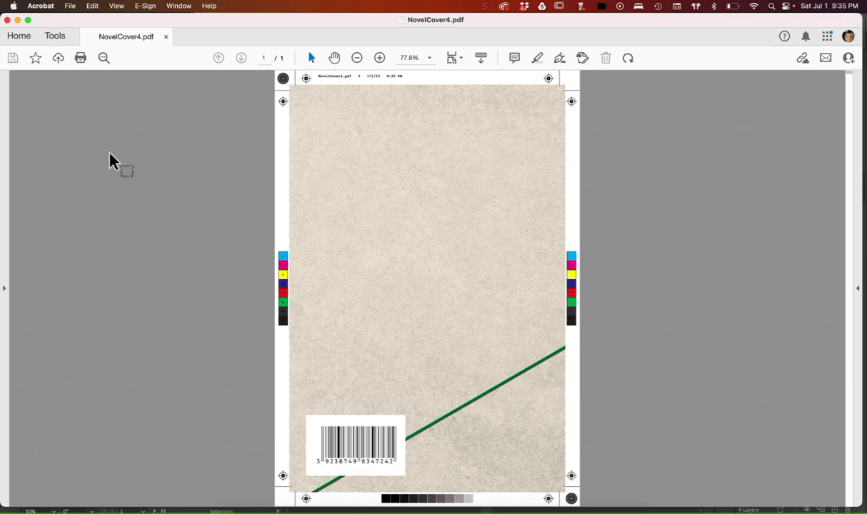
{"action": "left_click", "coordinate": [8, 20]}
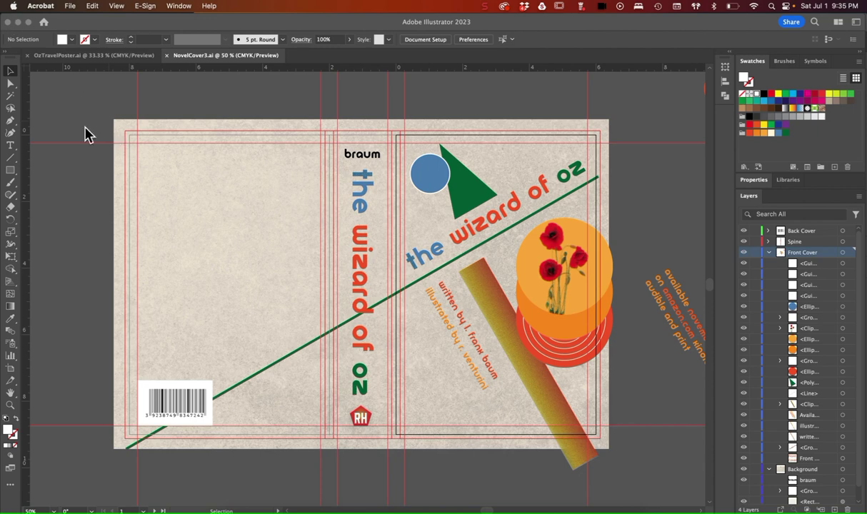
- Bring Illustrator forward and switch to the OzTravelPoster.ai document tab
{"action": "left_click", "coordinate": [101, 65]}
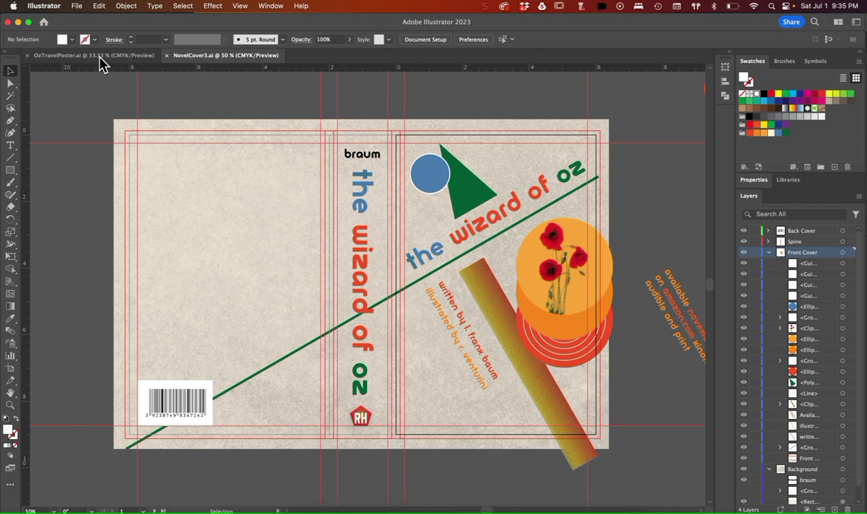
{"action": "left_click", "coordinate": [100, 56]}
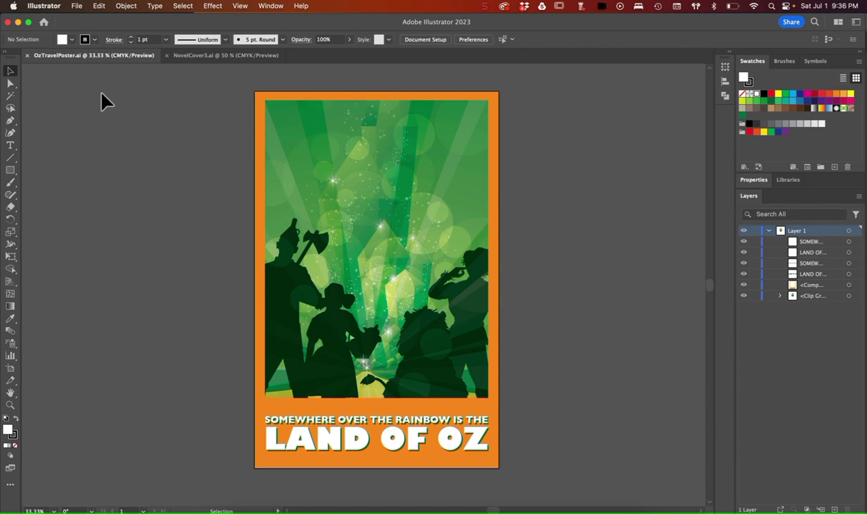
- Save the travel poster locally in Adobe PDF format as OzTravelPoster
{"action": "left_click", "coordinate": [77, 5]}
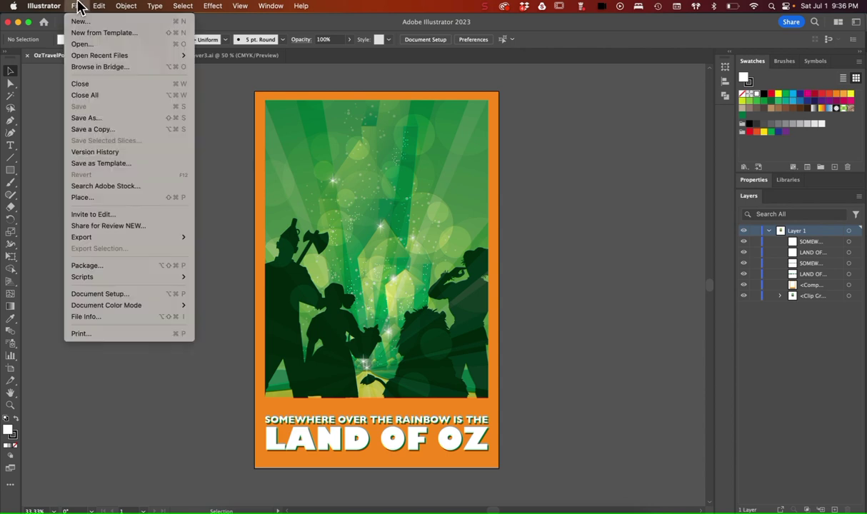
{"action": "left_click", "coordinate": [98, 120]}
{"action": "left_click", "coordinate": [487, 373]}
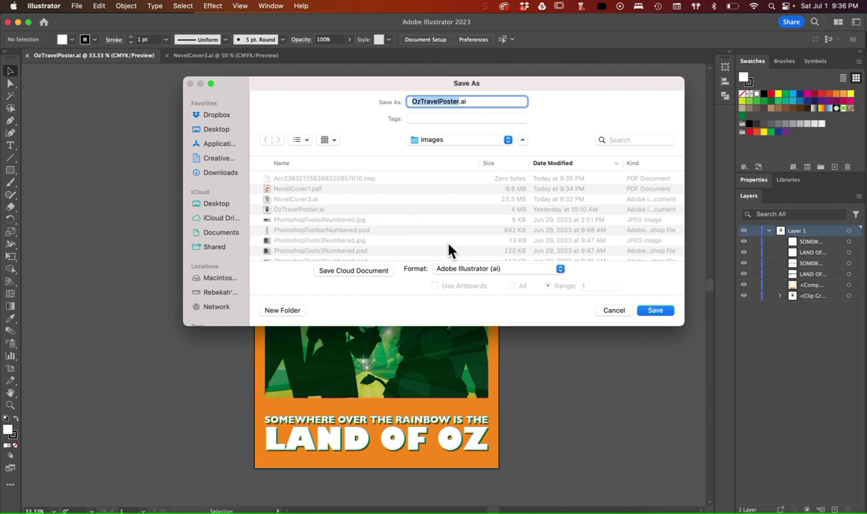
{"action": "left_click", "coordinate": [477, 270]}
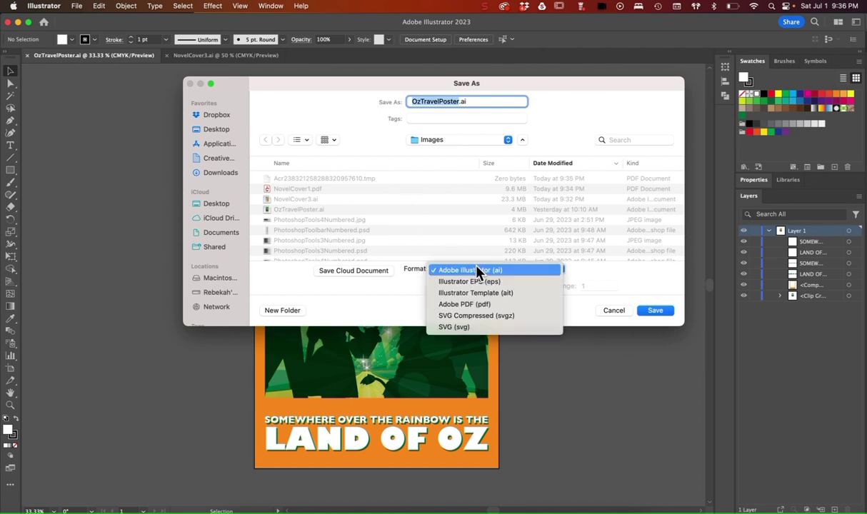
{"action": "left_click", "coordinate": [486, 305]}
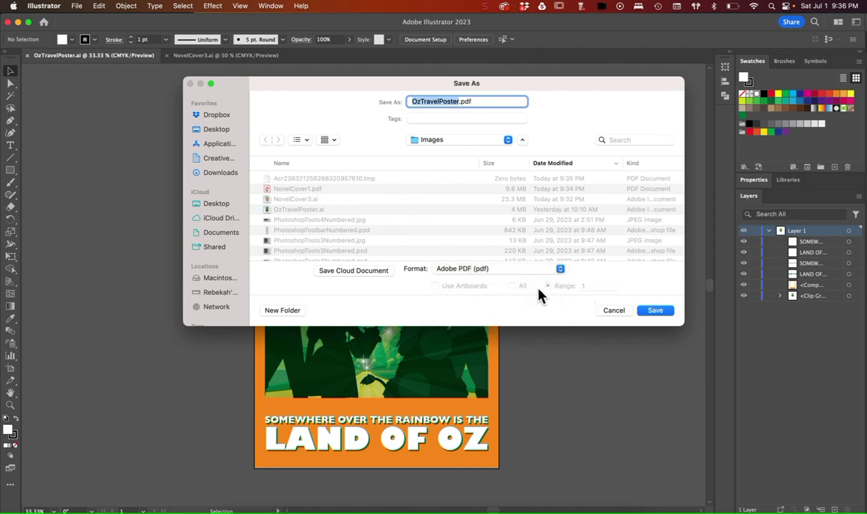
{"action": "left_click", "coordinate": [653, 311]}
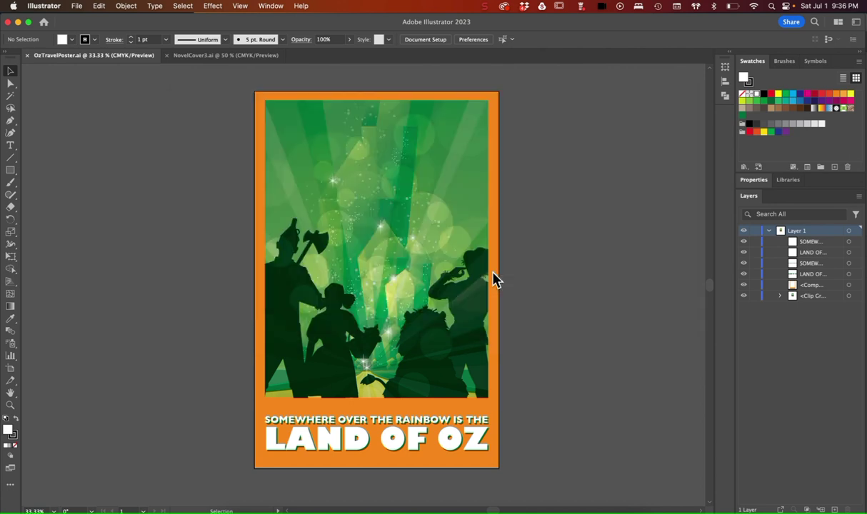
- Apply the [High Quality Print] preset with marks and bleeds left off, and save the PDF
{"action": "left_click", "coordinate": [409, 146]}
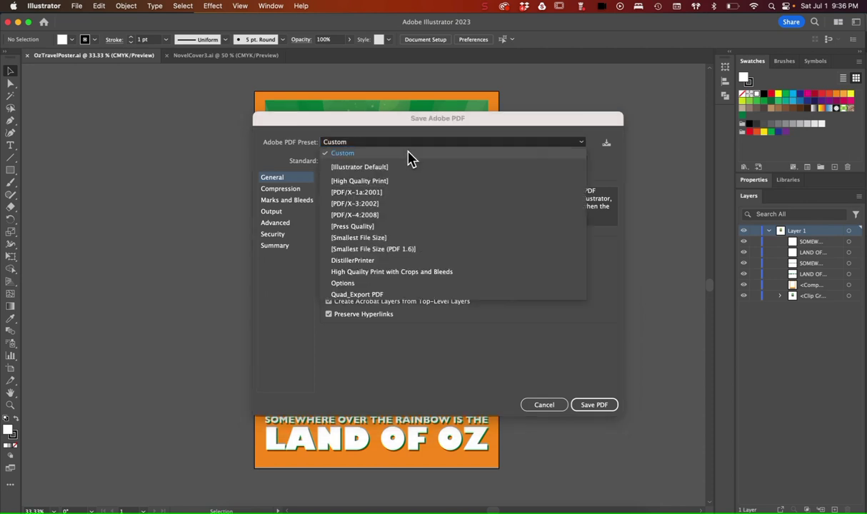
{"action": "left_click", "coordinate": [407, 185]}
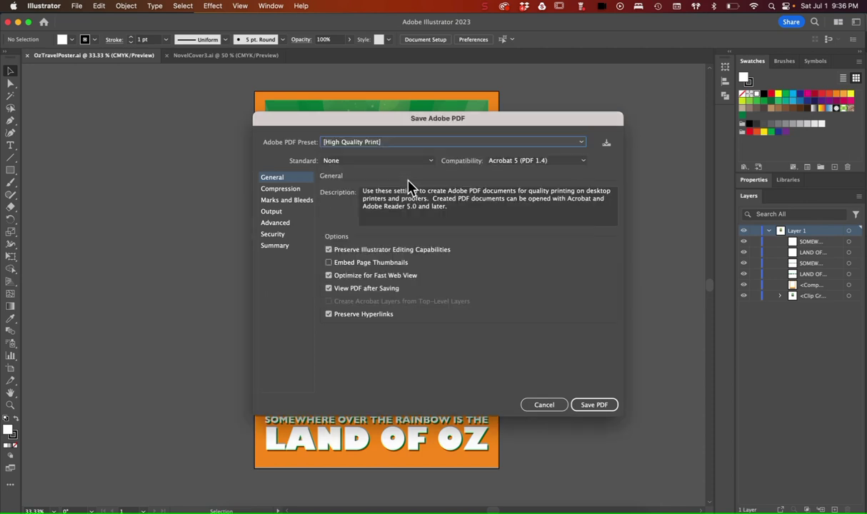
{"action": "left_click", "coordinate": [297, 200]}
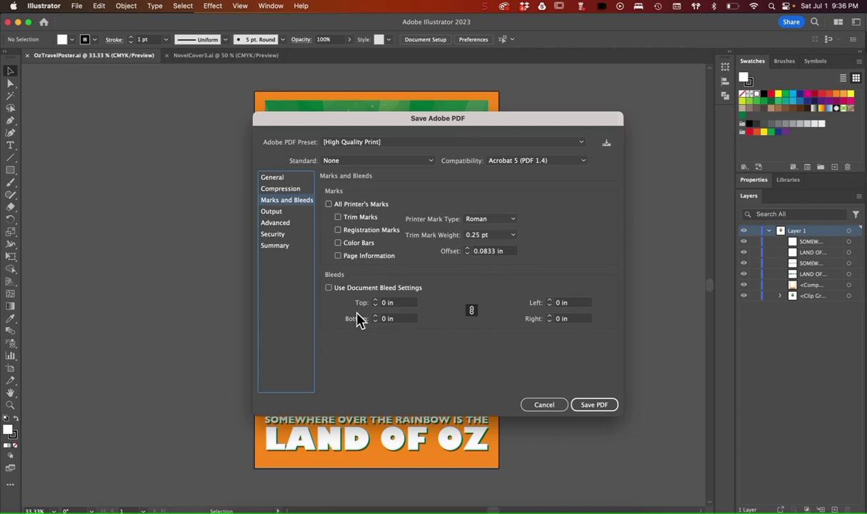
{"action": "left_click", "coordinate": [590, 406]}
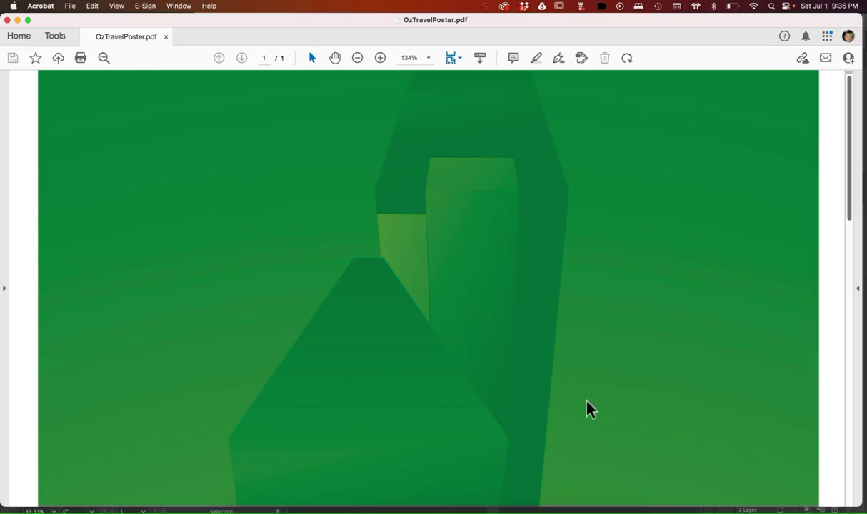
- Fit the poster page in view, close OzTravelPoster.pdf and switch over to InDesign
{"action": "key", "text": "super+0"}
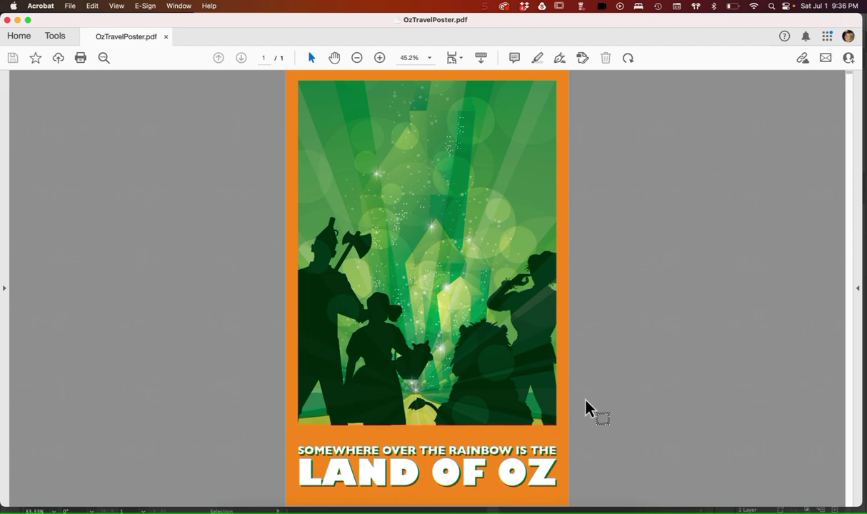
{"action": "key", "text": "super+w"}
{"action": "key", "text": "super+Tab"}
{"action": "key", "text": "super+Tab"}
{"action": "key", "text": "super+Tab"}
{"action": "key", "text": "super+Tab"}
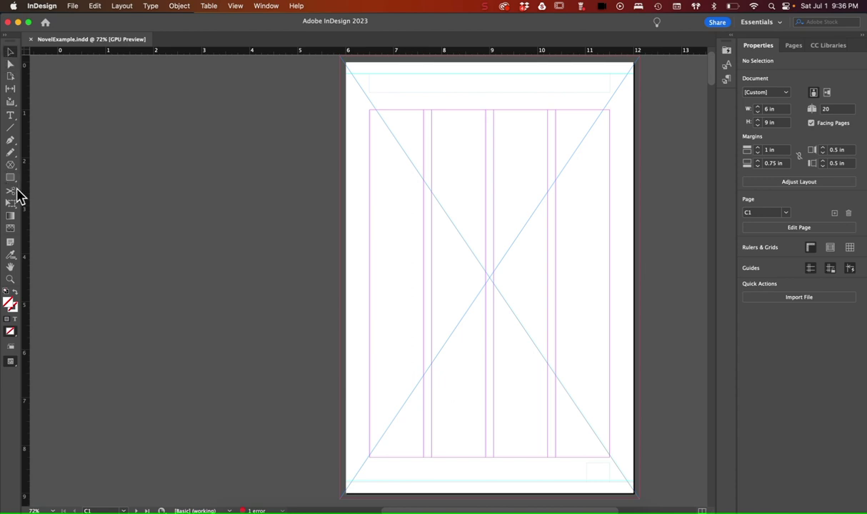
- Select the full-bleed 6.25 × 9.25 in placeholder frame on cover page C1
{"action": "left_click_drag", "start_coordinate": [10, 164], "coordinate": [19, 176]}
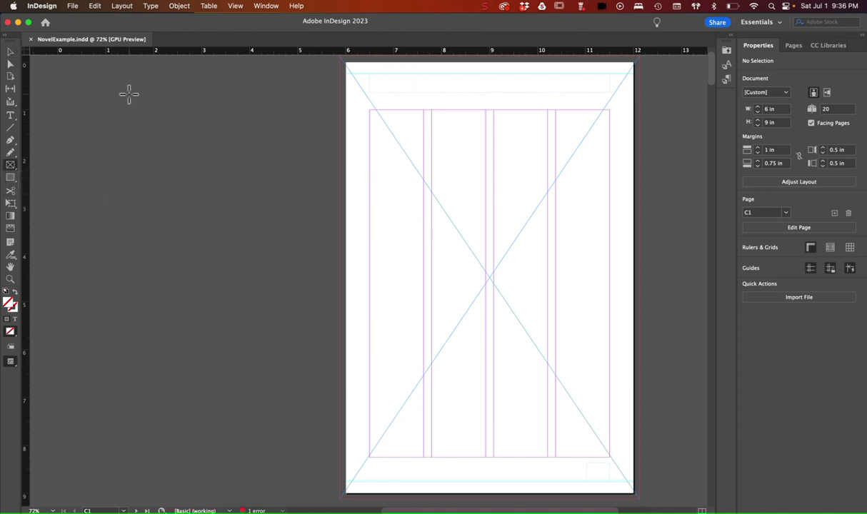
{"action": "left_click", "coordinate": [10, 51]}
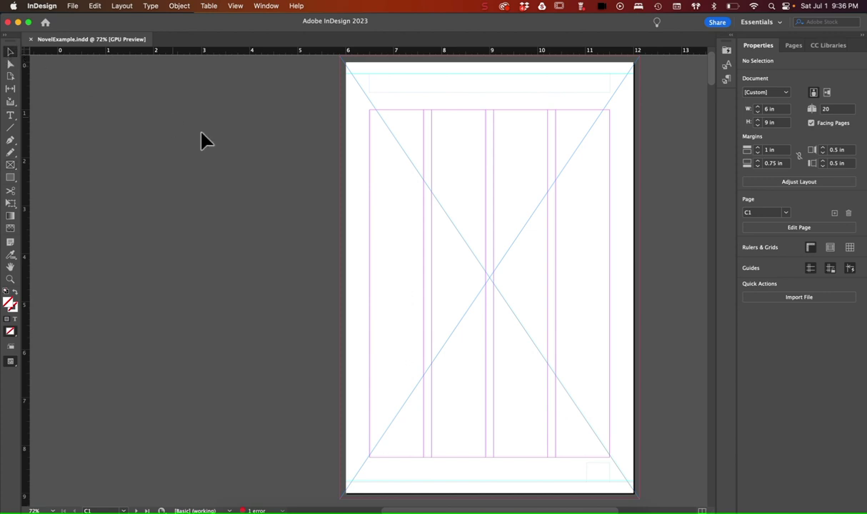
{"action": "left_click", "coordinate": [446, 208]}
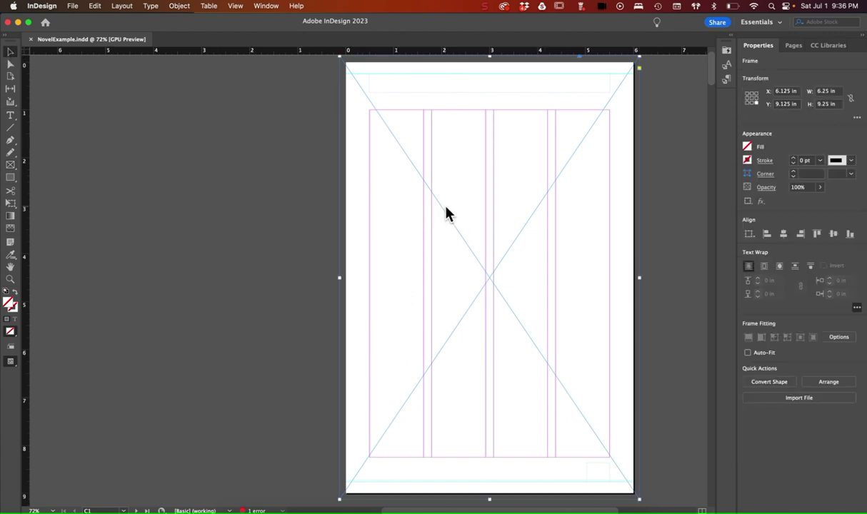
- Place NovelCover1.pdf from the Images folder into the C1 cover frame
{"action": "left_click", "coordinate": [72, 6]}
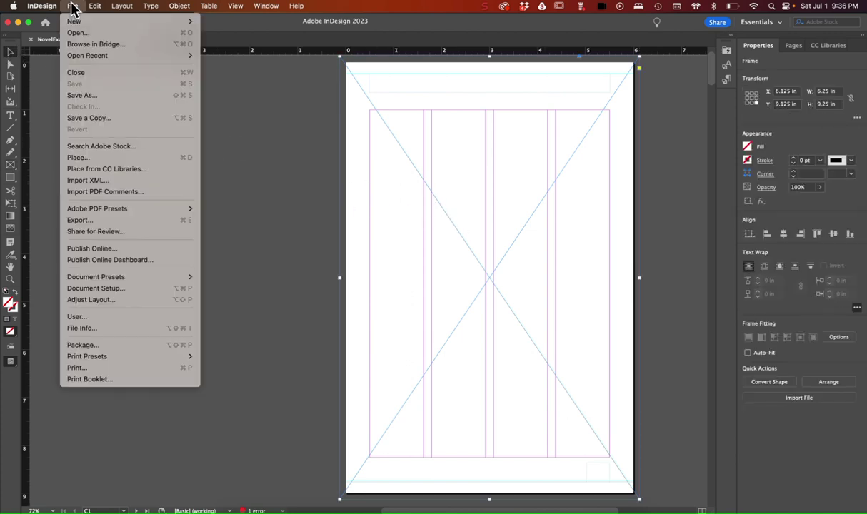
{"action": "left_click", "coordinate": [101, 160]}
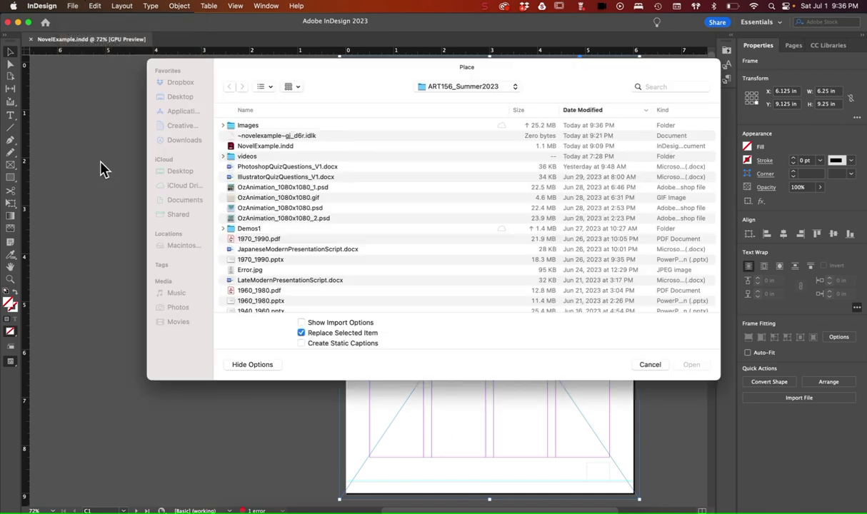
{"action": "left_click", "coordinate": [459, 87]}
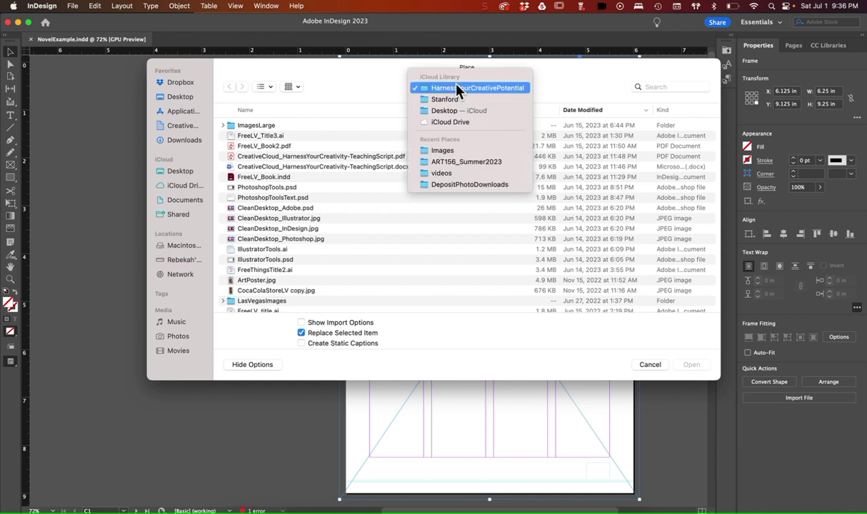
{"action": "left_click", "coordinate": [457, 151]}
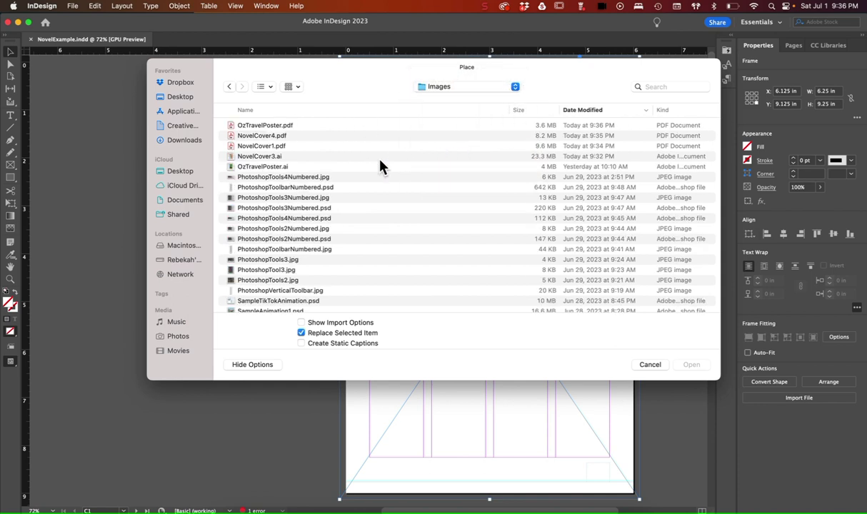
{"action": "double_click", "coordinate": [323, 147]}
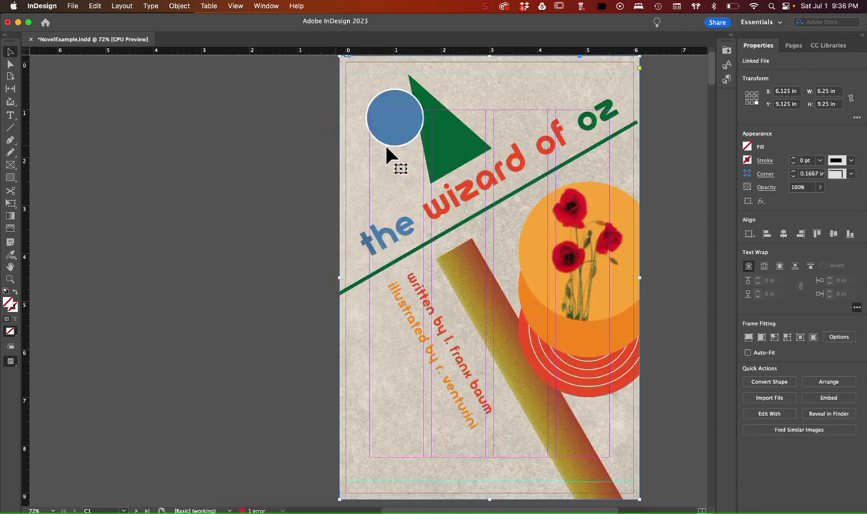
- Drag the cover frame's top-left corner past the page edge to 6.595 × 9.595 in
{"action": "scroll", "coordinate": [386, 150], "scroll_direction": "up", "scroll_amount": 3}
{"action": "key", "text": "super+equal"}
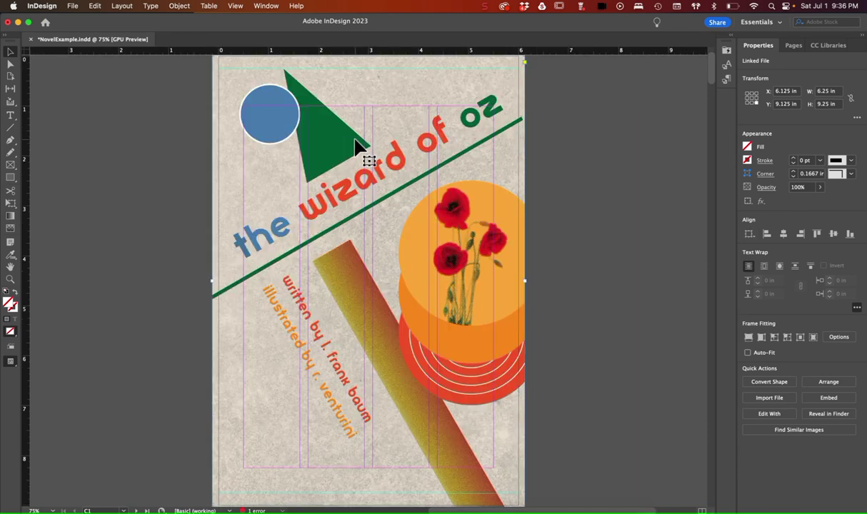
{"action": "scroll", "coordinate": [355, 140], "scroll_direction": "up", "scroll_amount": 5}
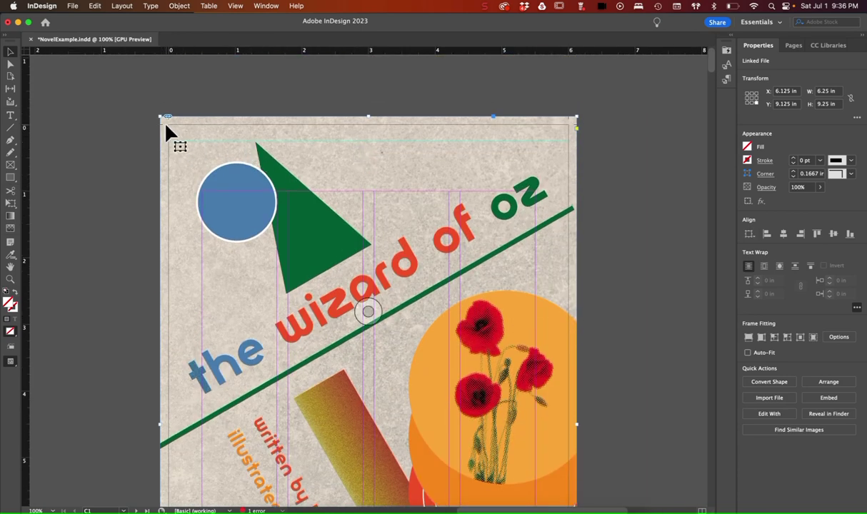
{"action": "key", "text": "super+equal"}
{"action": "scroll", "coordinate": [166, 135], "scroll_direction": "up", "scroll_amount": 10}
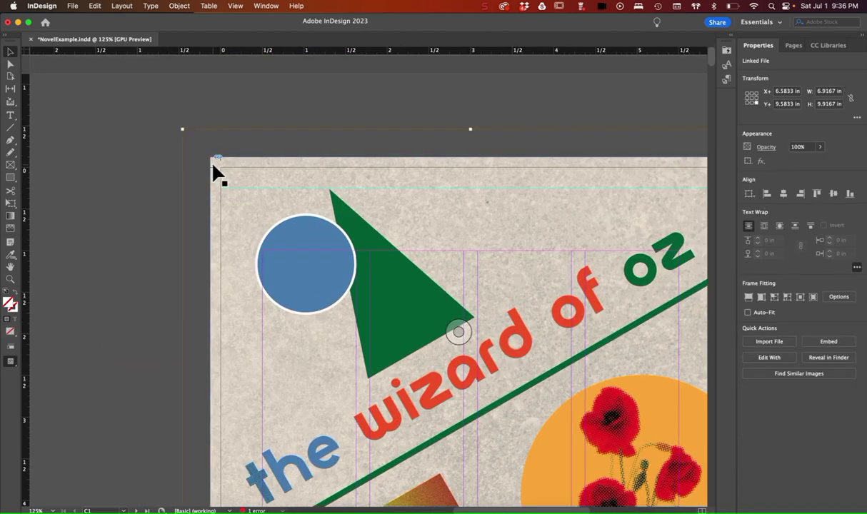
{"action": "left_click_drag", "start_coordinate": [210, 157], "coordinate": [179, 127]}
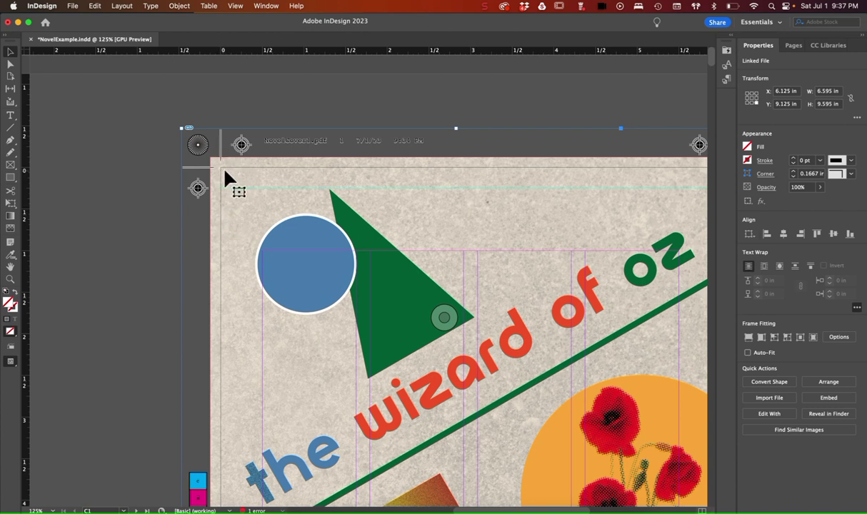
{"action": "scroll", "coordinate": [224, 177], "scroll_direction": "right", "scroll_amount": 5}
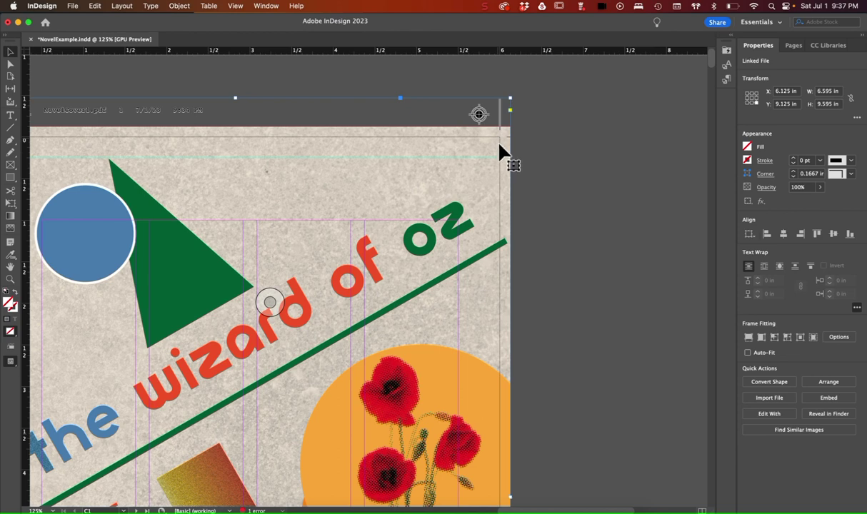
{"action": "scroll", "coordinate": [426, 162], "scroll_direction": "left", "scroll_amount": 5}
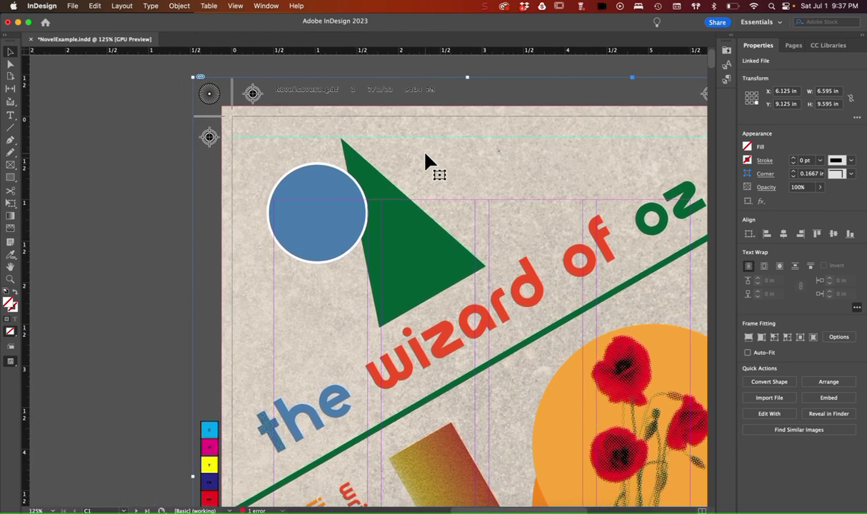
{"action": "key", "text": "super+0"}
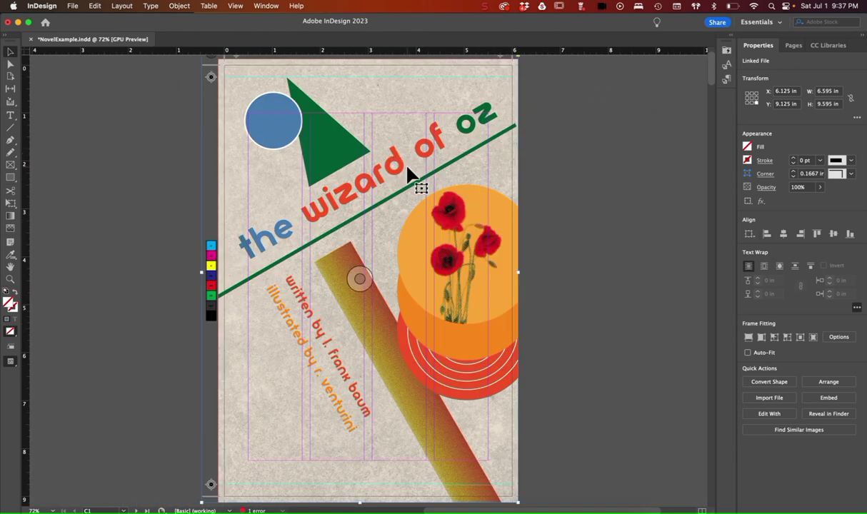
{"action": "scroll", "coordinate": [404, 168], "scroll_direction": "up", "scroll_amount": 3}
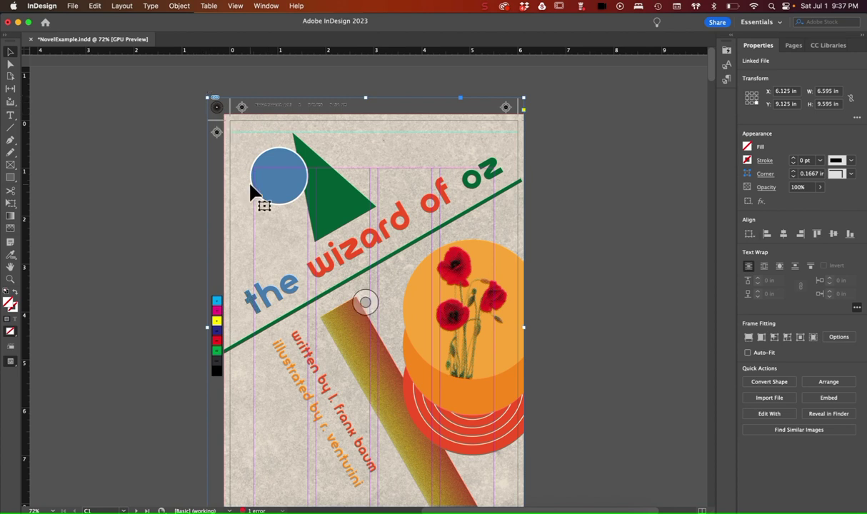
{"action": "scroll", "coordinate": [250, 184], "scroll_direction": "down", "scroll_amount": 5}
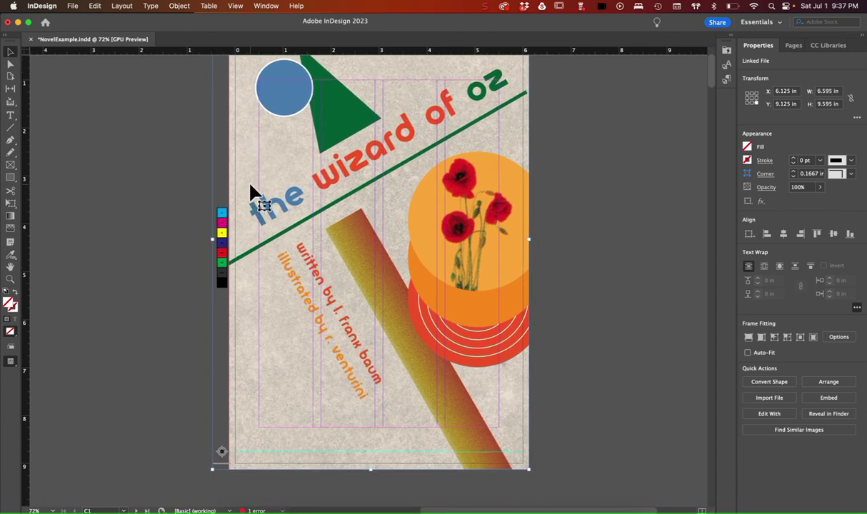
{"action": "scroll", "coordinate": [252, 190], "scroll_direction": "down", "scroll_amount": 15}
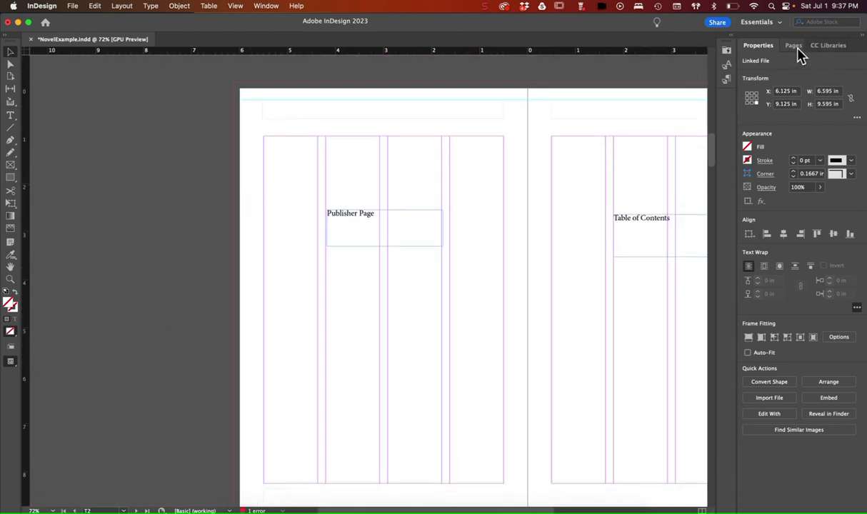
- Go to back cover page C4 and delete its Outside Back Cover placeholder text
{"action": "left_click", "coordinate": [794, 46]}
{"action": "double_click", "coordinate": [752, 477]}
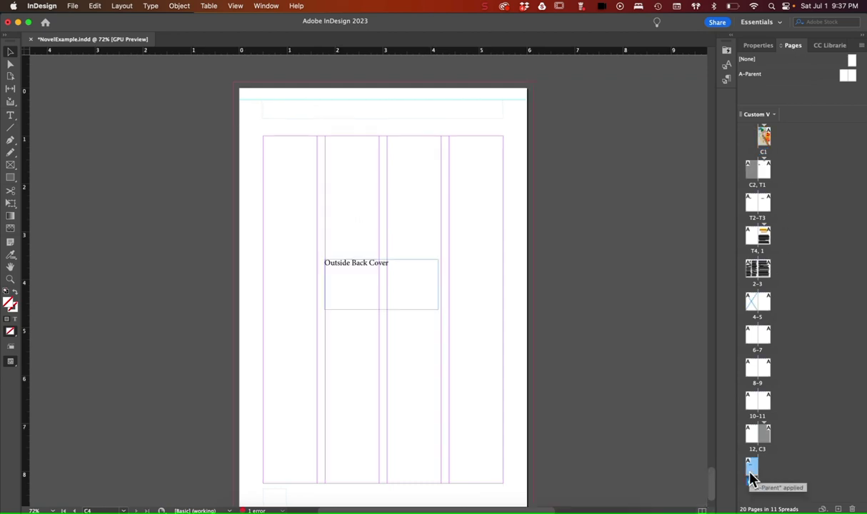
{"action": "left_click", "coordinate": [360, 270]}
{"action": "key", "text": "Delete"}
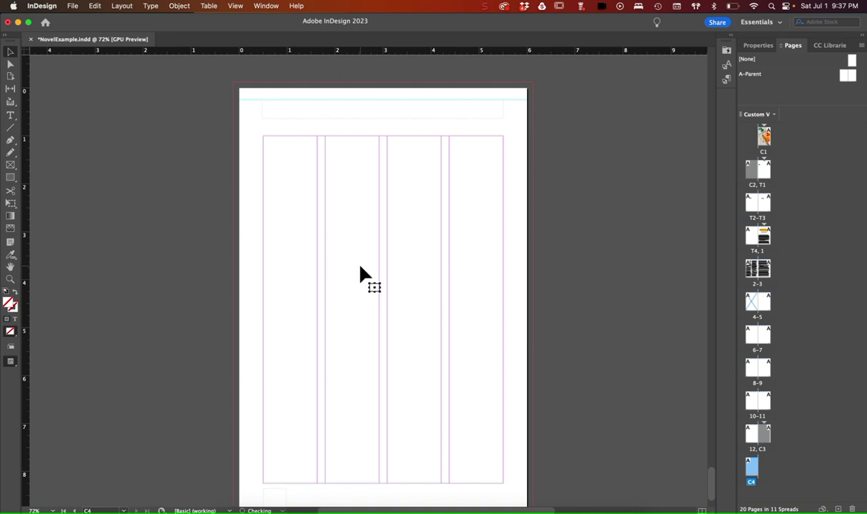
- Draw a page-sized frame on C4 and place NovelCover4.pdf into it
{"action": "left_click", "coordinate": [11, 165]}
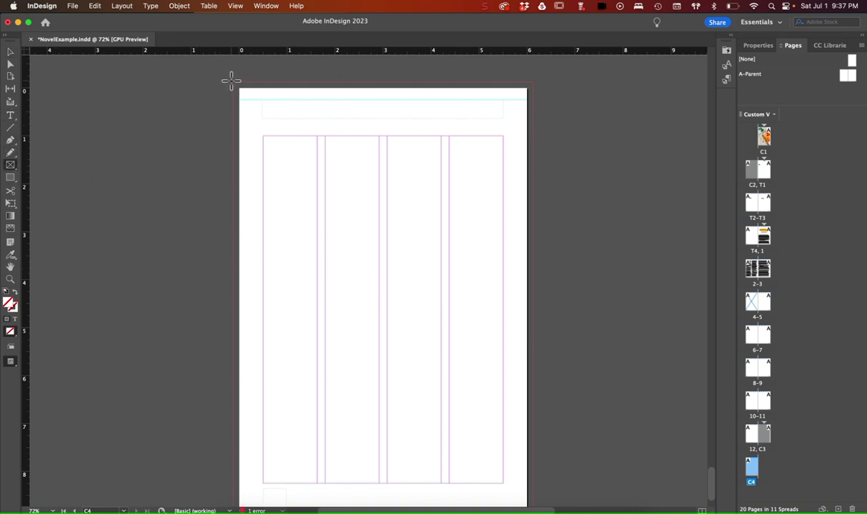
{"action": "left_click_drag", "start_coordinate": [233, 82], "coordinate": [535, 444]}
{"action": "scroll", "coordinate": [310, 242], "scroll_direction": "up", "scroll_amount": 2}
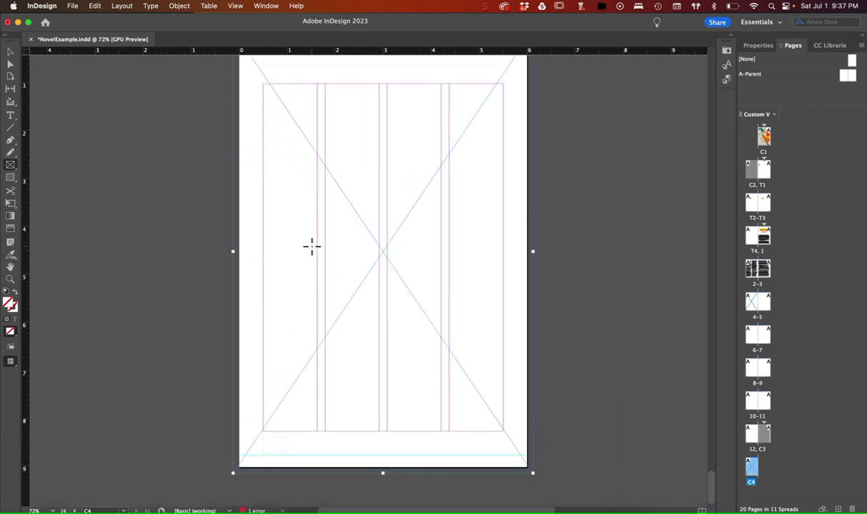
{"action": "key", "text": "super+d"}
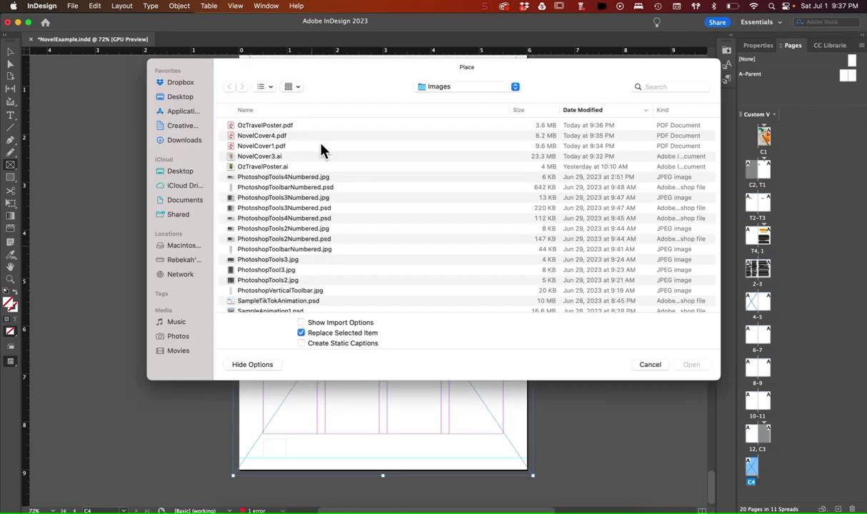
{"action": "double_click", "coordinate": [306, 135]}
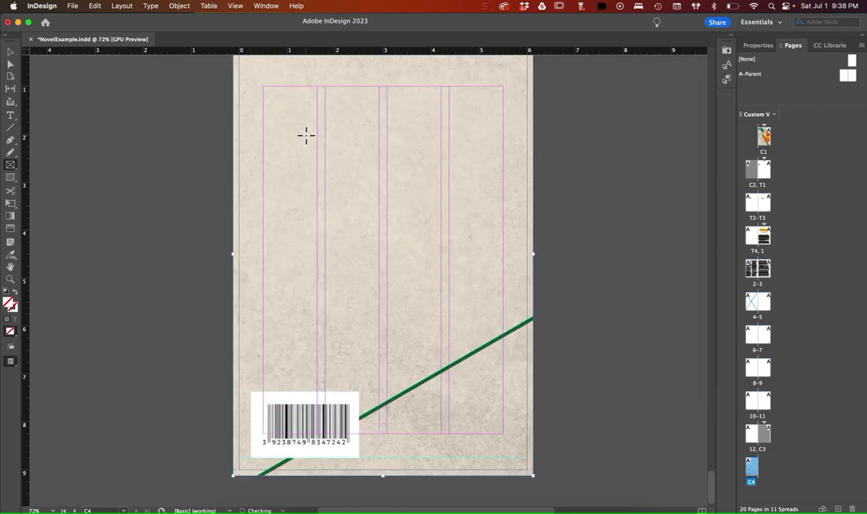
{"action": "scroll", "coordinate": [306, 136], "scroll_direction": "up", "scroll_amount": 2}
{"action": "scroll", "coordinate": [306, 136], "scroll_direction": "right", "scroll_amount": 2}
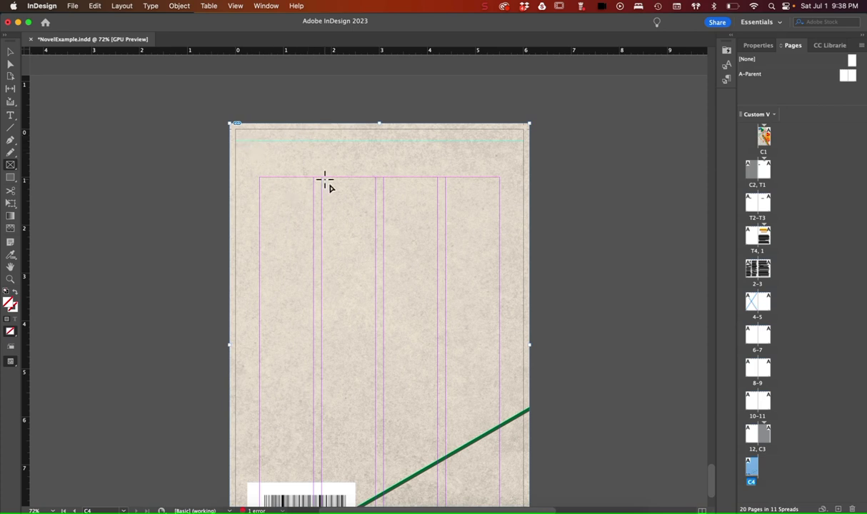
{"action": "scroll", "coordinate": [325, 182], "scroll_direction": "up", "scroll_amount": 15}
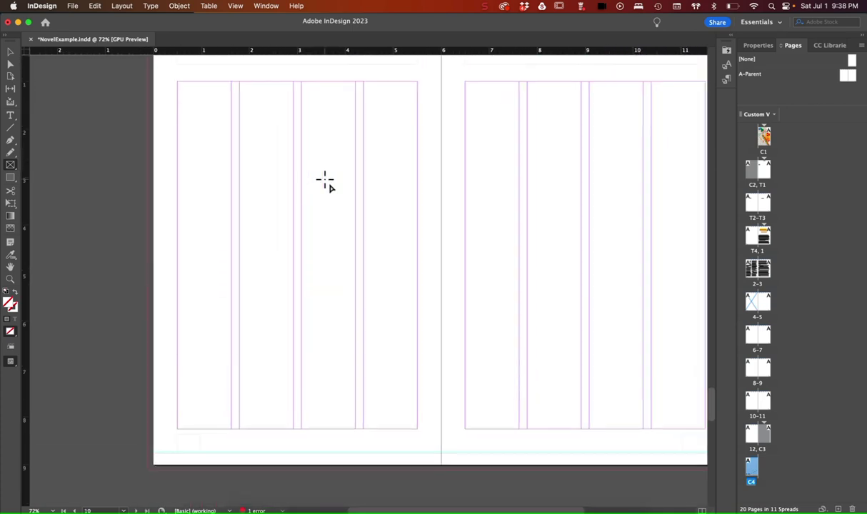
- Select the empty page-4 frame on spread 4–5 and place OzTravelPoster.pdf into it
{"action": "scroll", "coordinate": [325, 182], "scroll_direction": "up", "scroll_amount": 10}
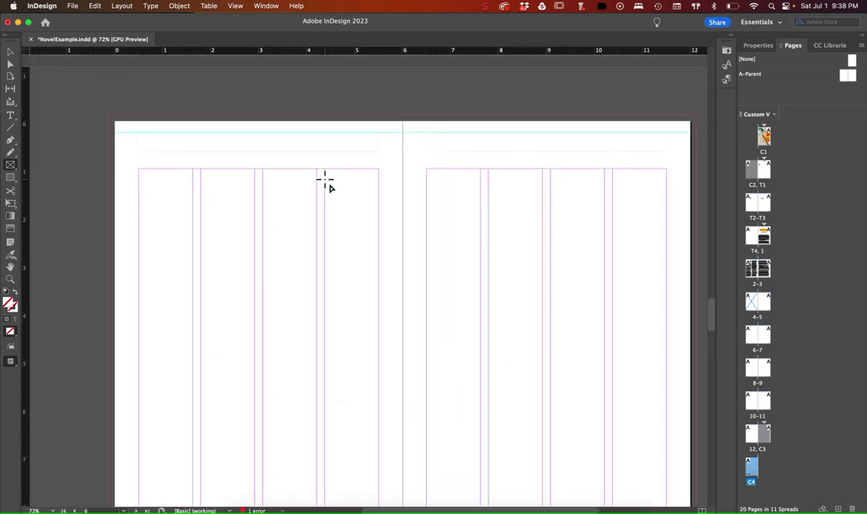
{"action": "scroll", "coordinate": [325, 182], "scroll_direction": "up", "scroll_amount": 1}
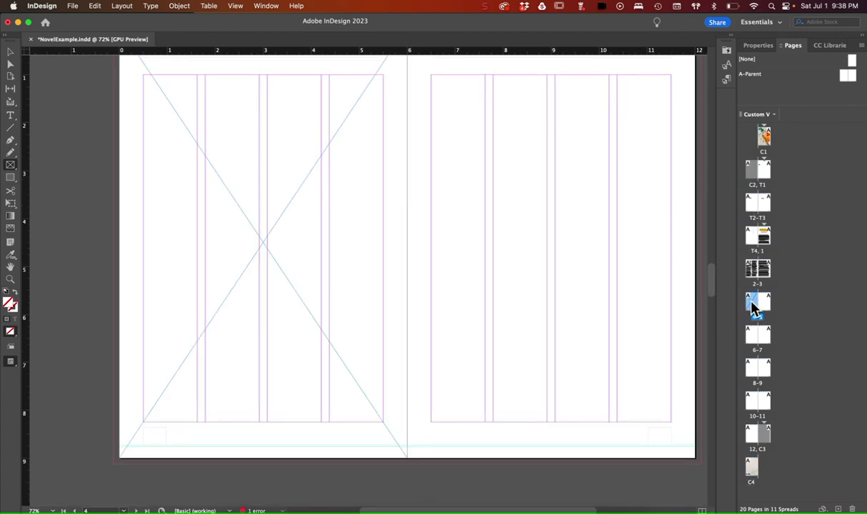
{"action": "scroll", "coordinate": [356, 275], "scroll_direction": "up", "scroll_amount": 3}
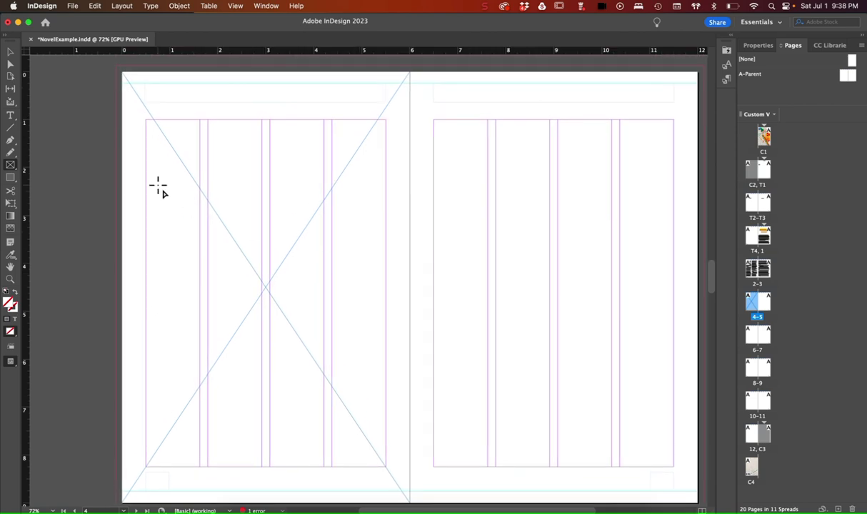
{"action": "left_click", "coordinate": [11, 52]}
{"action": "left_click", "coordinate": [226, 232]}
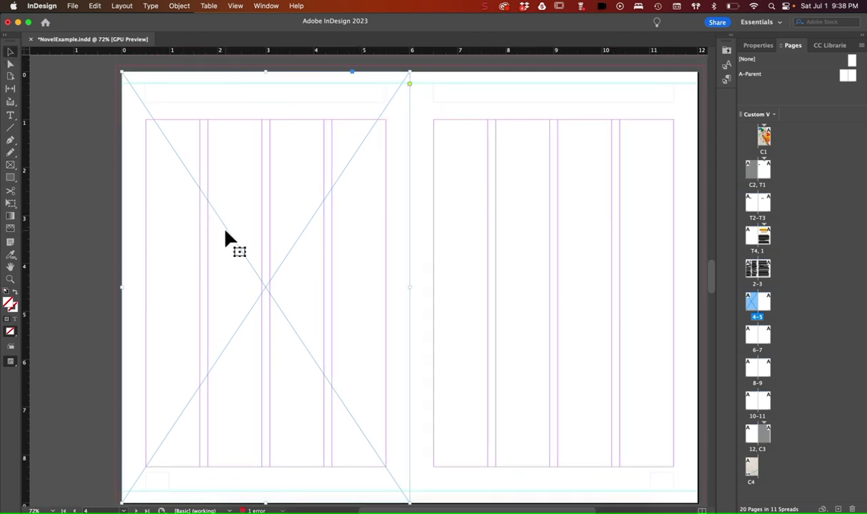
{"action": "key", "text": "super+d"}
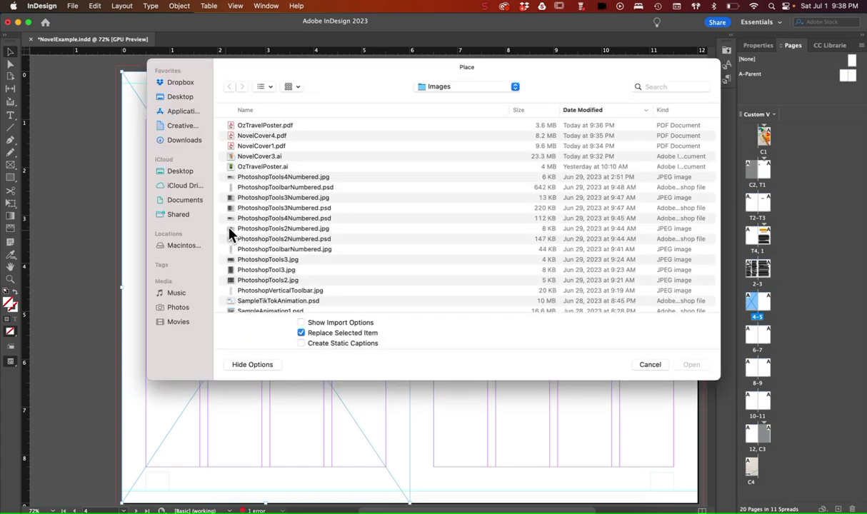
{"action": "left_click", "coordinate": [275, 127]}
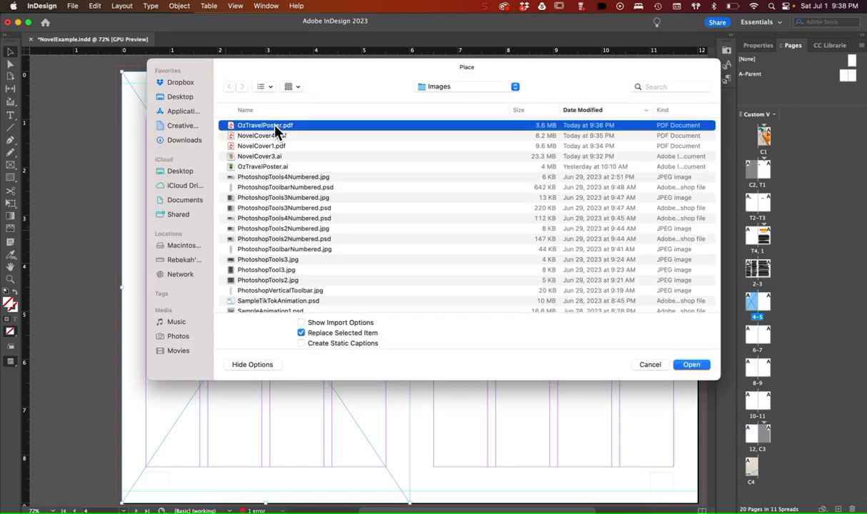
{"action": "double_click", "coordinate": [276, 127]}
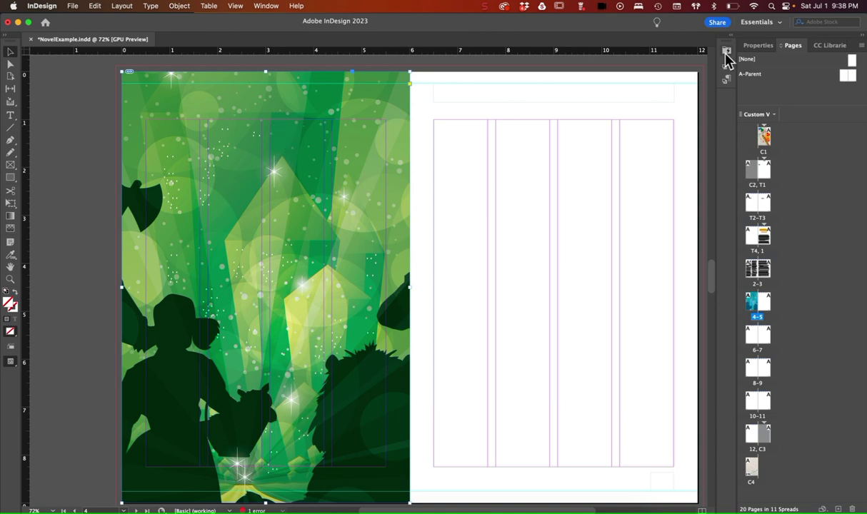
- Apply Fit Content Proportionally and Center Content to the page-4 poster frame
{"action": "left_click", "coordinate": [760, 47]}
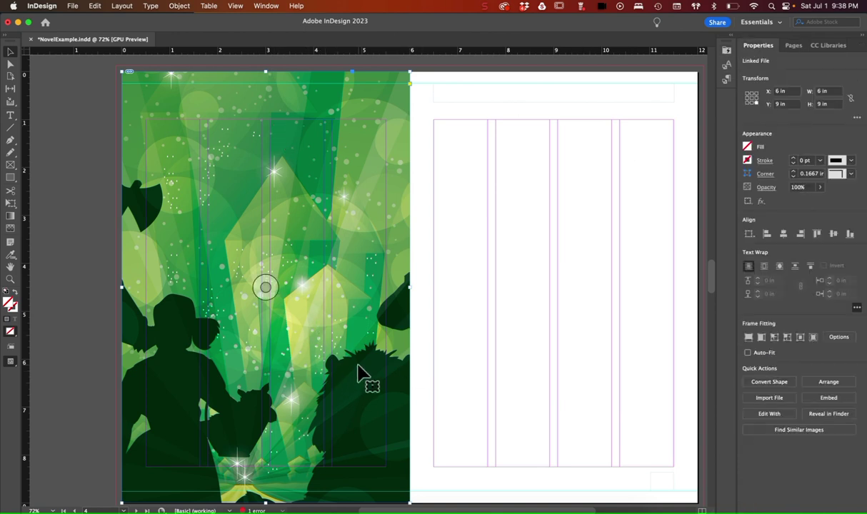
{"action": "left_click", "coordinate": [813, 336]}
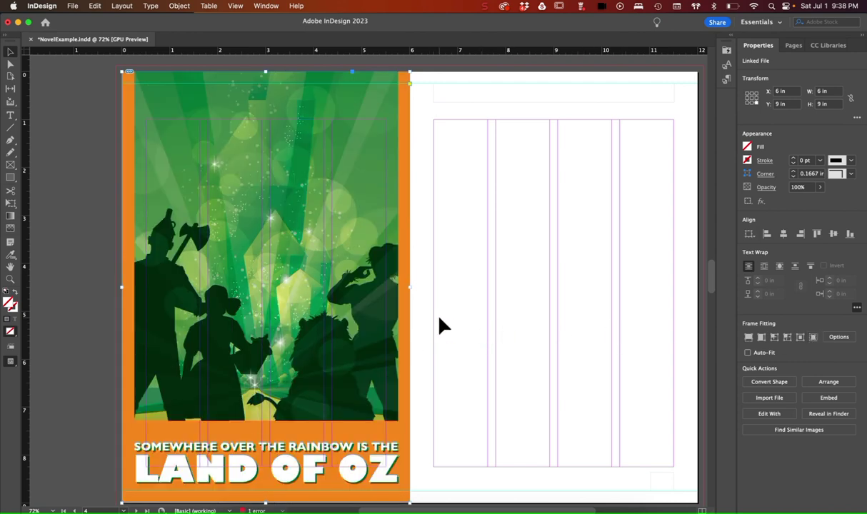
{"action": "left_click", "coordinate": [801, 340]}
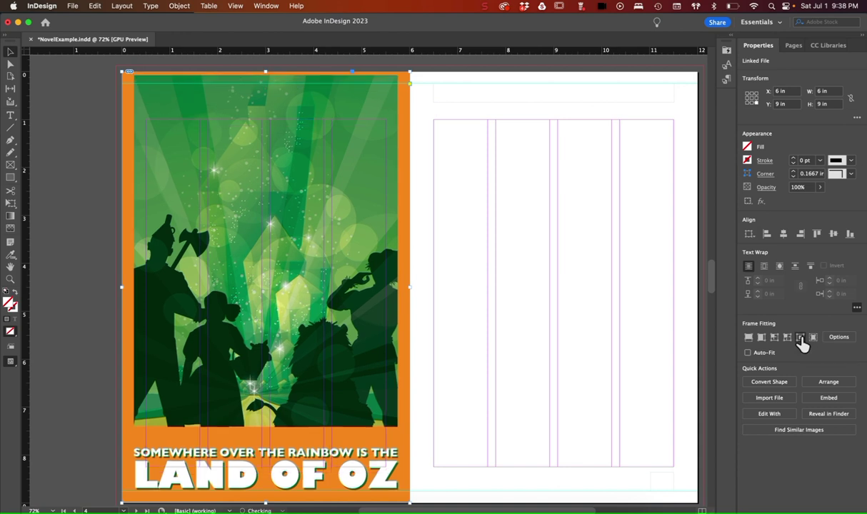
- Shrink the poster image, shift it down-right, and crop its frame to 5.5065 × 8.51 in
{"action": "key", "text": "super+minus"}
{"action": "double_click", "coordinate": [342, 275]}
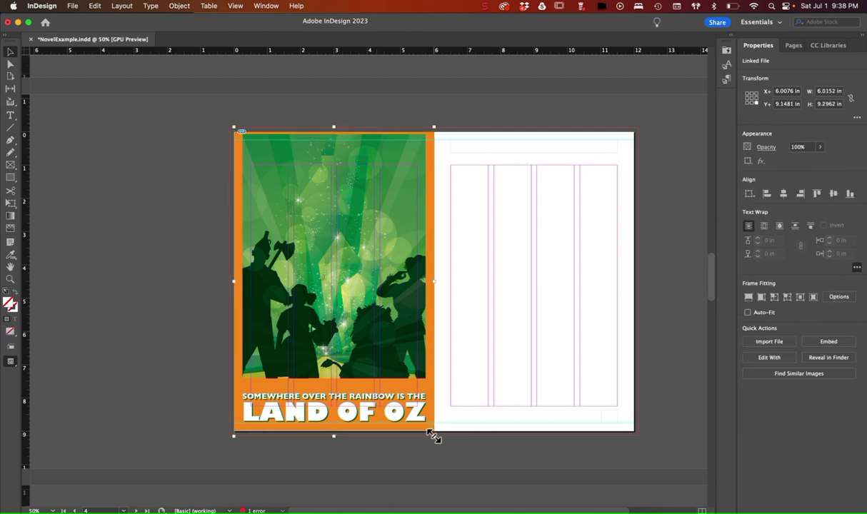
{"action": "left_click_drag", "start_coordinate": [433, 437], "coordinate": [419, 415]}
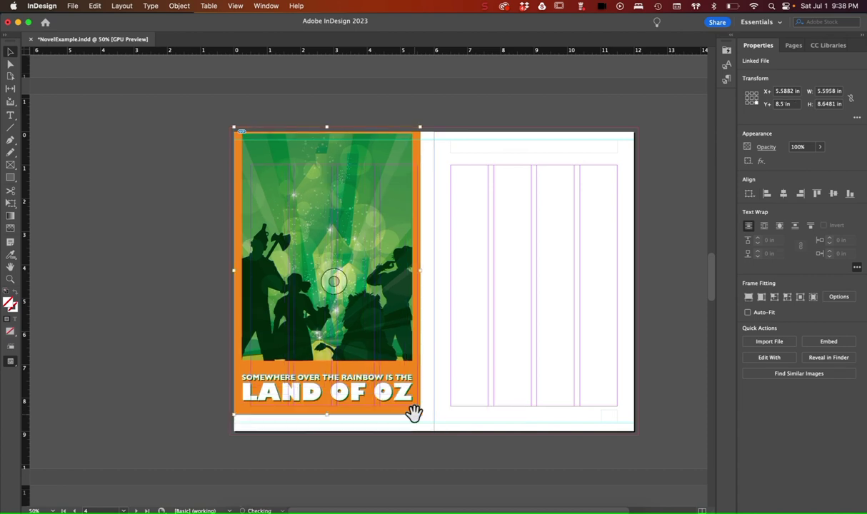
{"action": "left_click_drag", "start_coordinate": [373, 348], "coordinate": [382, 363]}
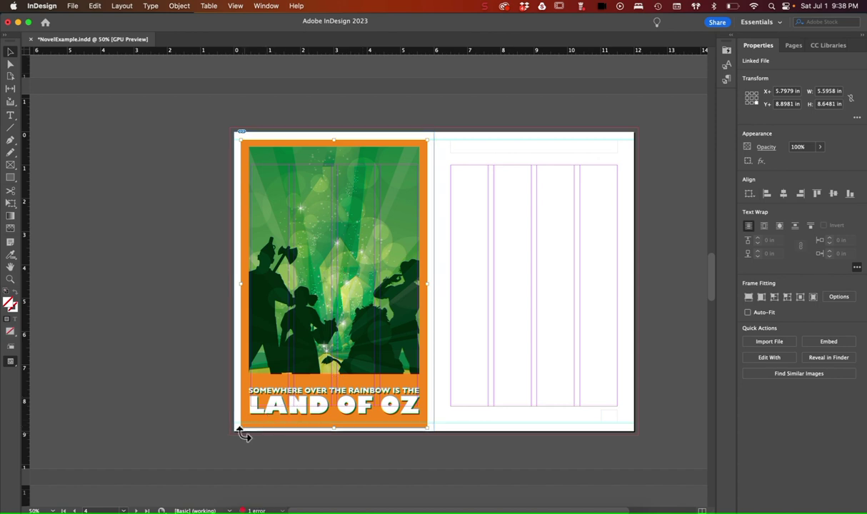
{"action": "left_click_drag", "start_coordinate": [241, 427], "coordinate": [246, 420]}
- Fine-tune the poster's position with arrow nudges, reselect the poster frame, then deselect
{"action": "key", "text": "super+equal"}
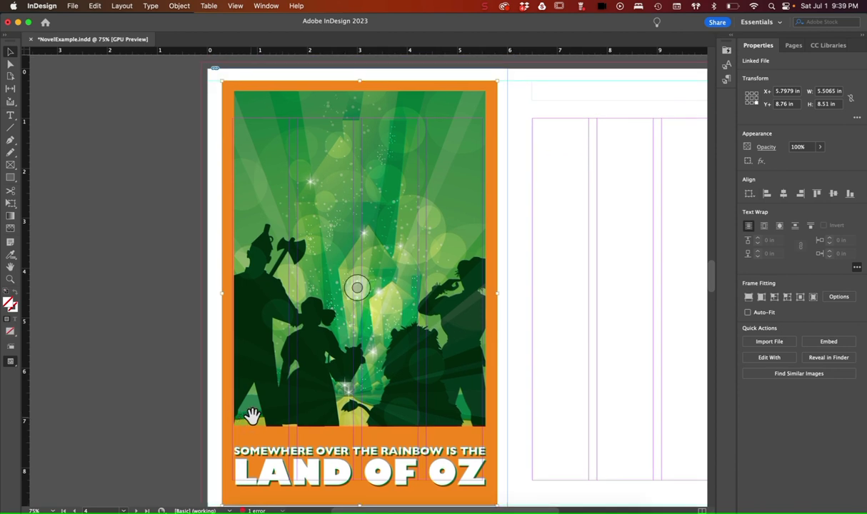
{"action": "scroll", "coordinate": [264, 412], "scroll_direction": "down", "scroll_amount": 1}
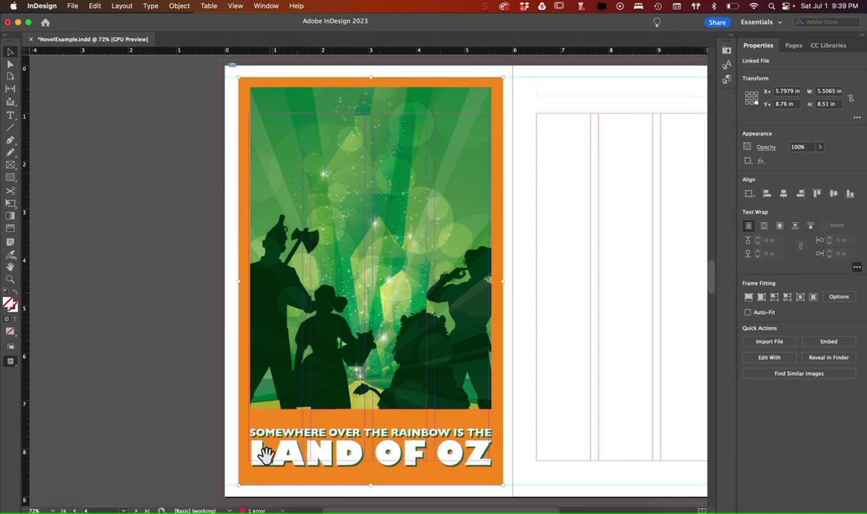
{"action": "scroll", "coordinate": [240, 437], "scroll_direction": "down", "scroll_amount": 2}
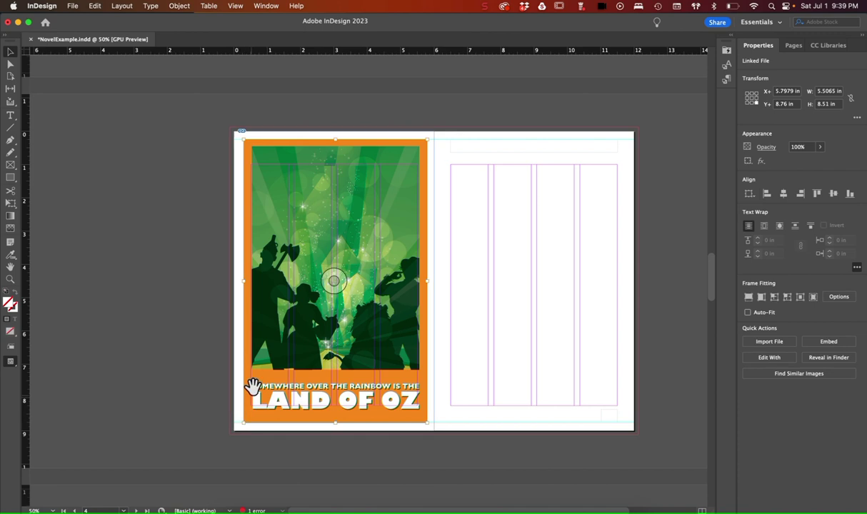
{"action": "key", "text": "Left"}
{"action": "key", "text": "Left"}
{"action": "key", "text": "Left"}
{"action": "key", "text": "Left"}
{"action": "key", "text": "Left"}
{"action": "key", "text": "Left"}
{"action": "key", "text": "Left"}
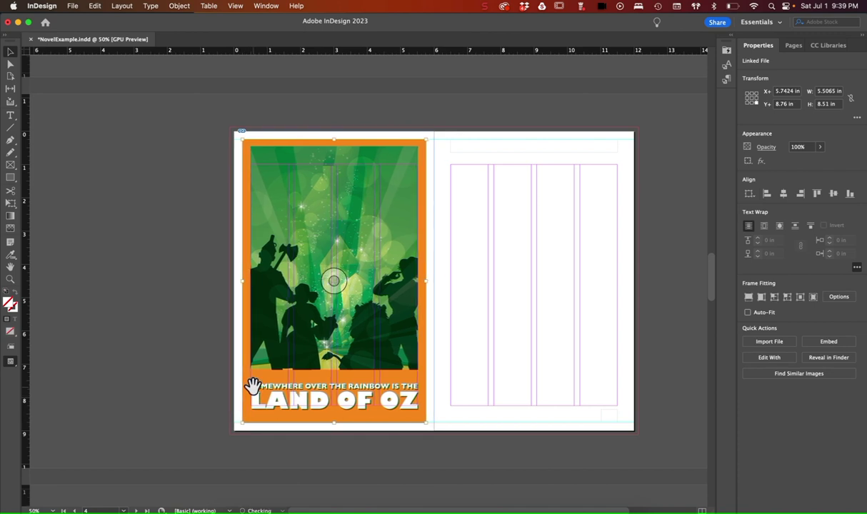
{"action": "key", "text": "Right"}
{"action": "key", "text": "Right"}
{"action": "left_click", "coordinate": [261, 427]}
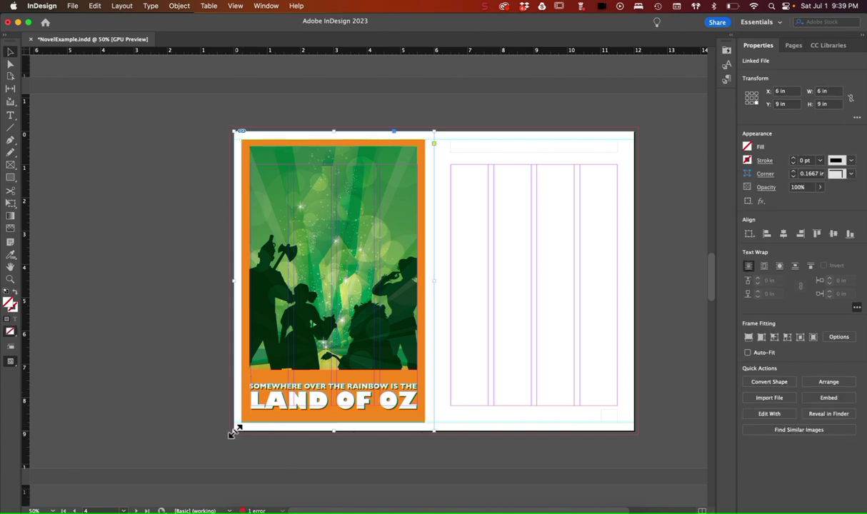
{"action": "key", "text": "super+alt+bracketright"}
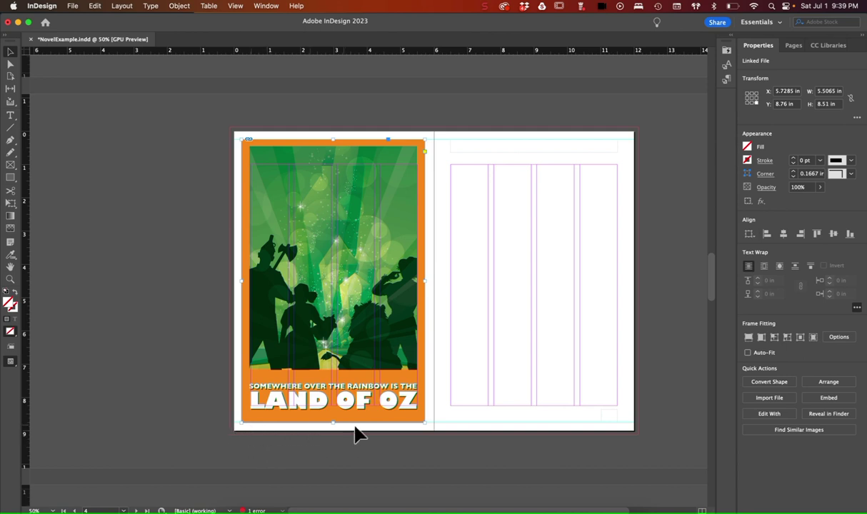
{"action": "left_click", "coordinate": [195, 256]}
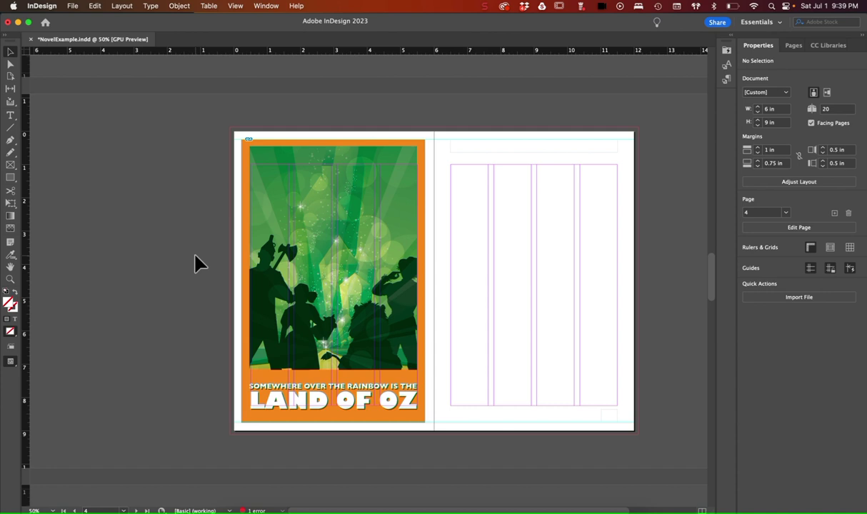